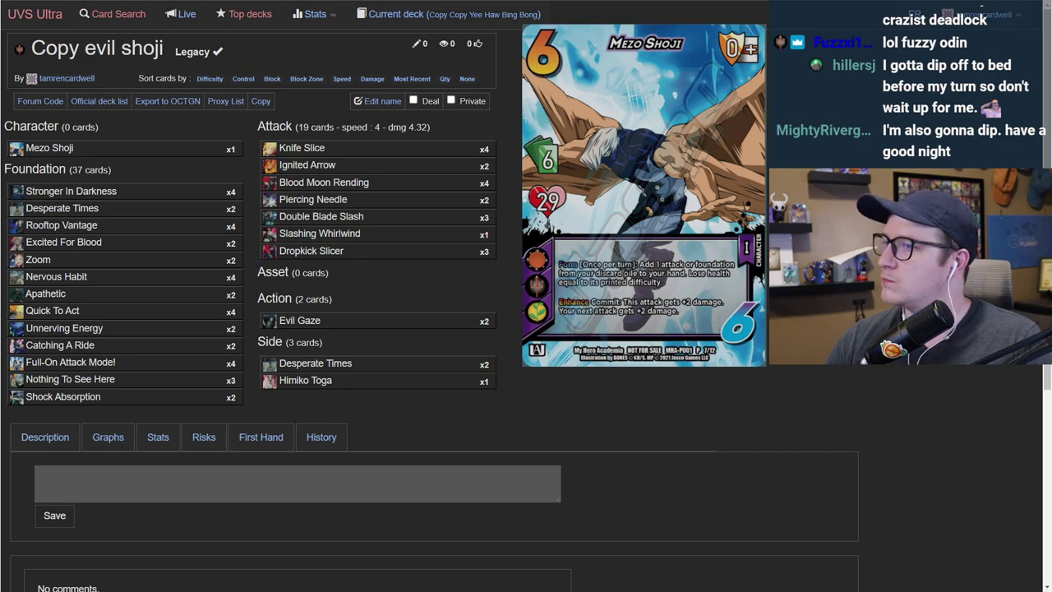
Step: Show the Copy evil shoji deck's statistics on the Stats tab
mouse_move(55, 276)
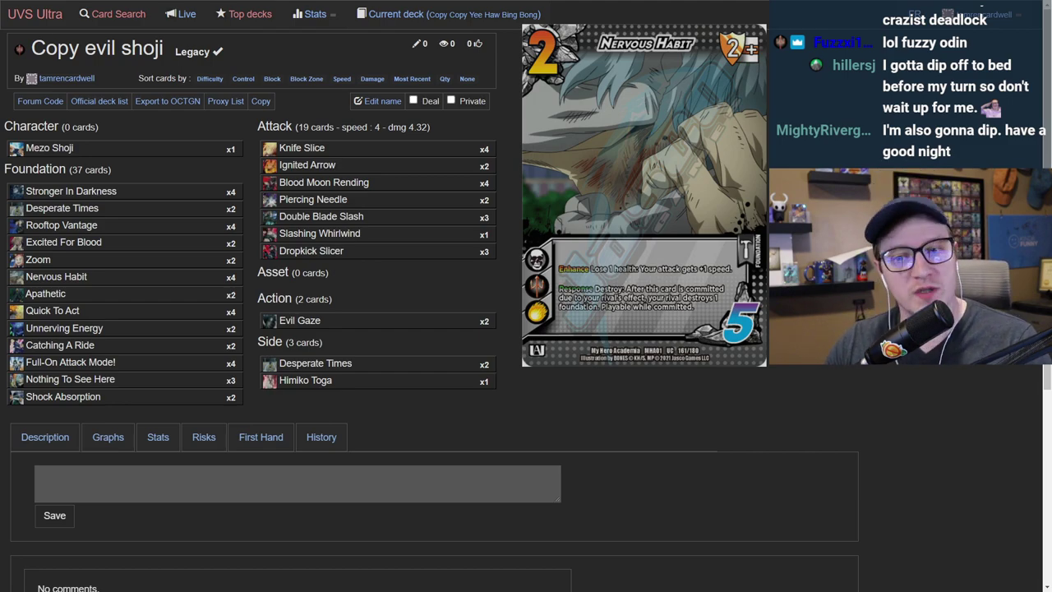
left_click(158, 436)
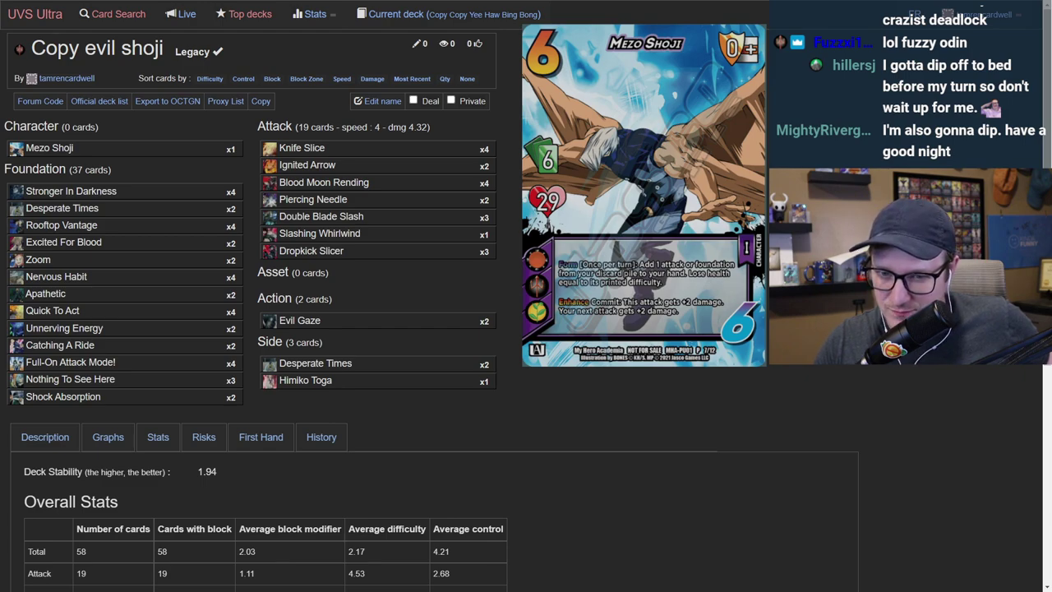
mouse_move(71, 344)
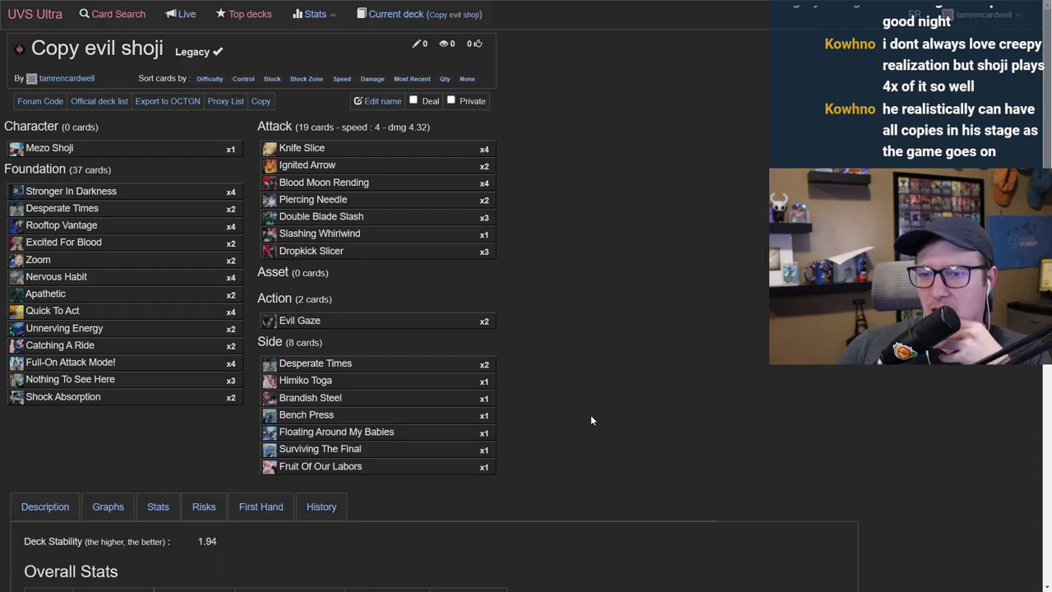
mouse_move(440, 400)
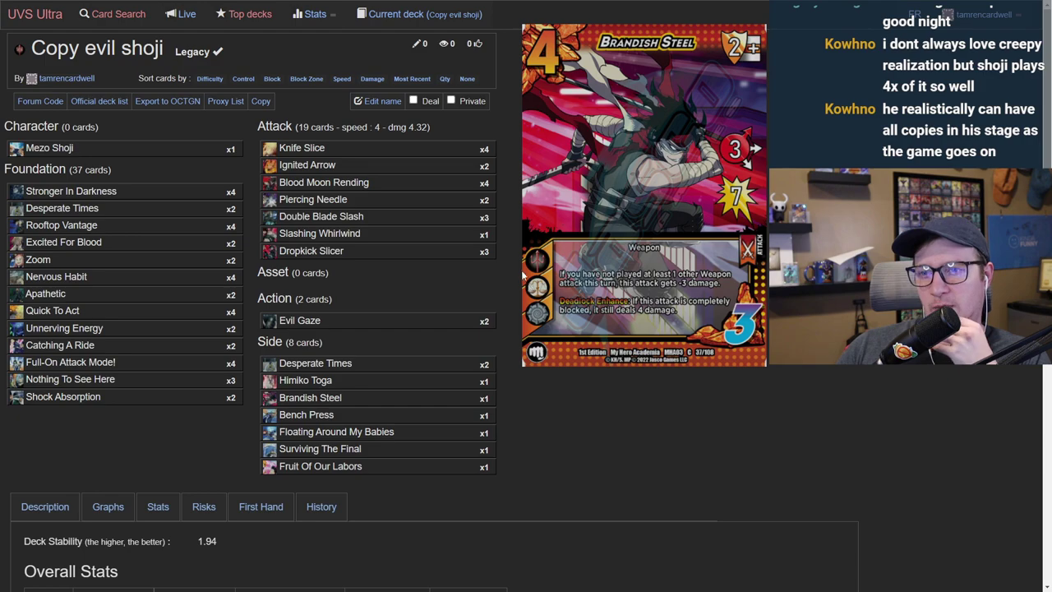
mouse_move(461, 238)
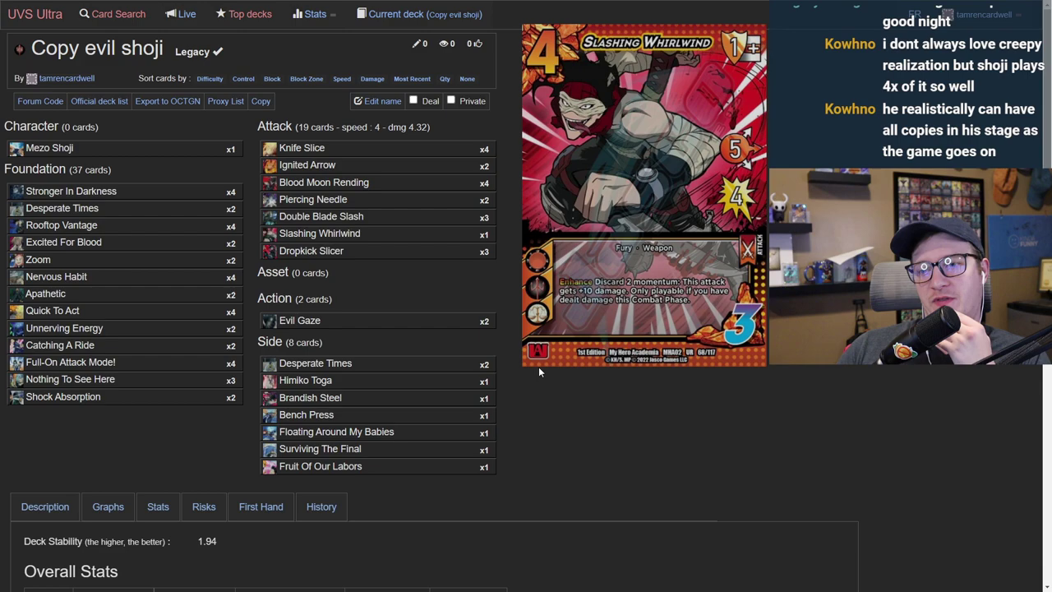
mouse_move(482, 401)
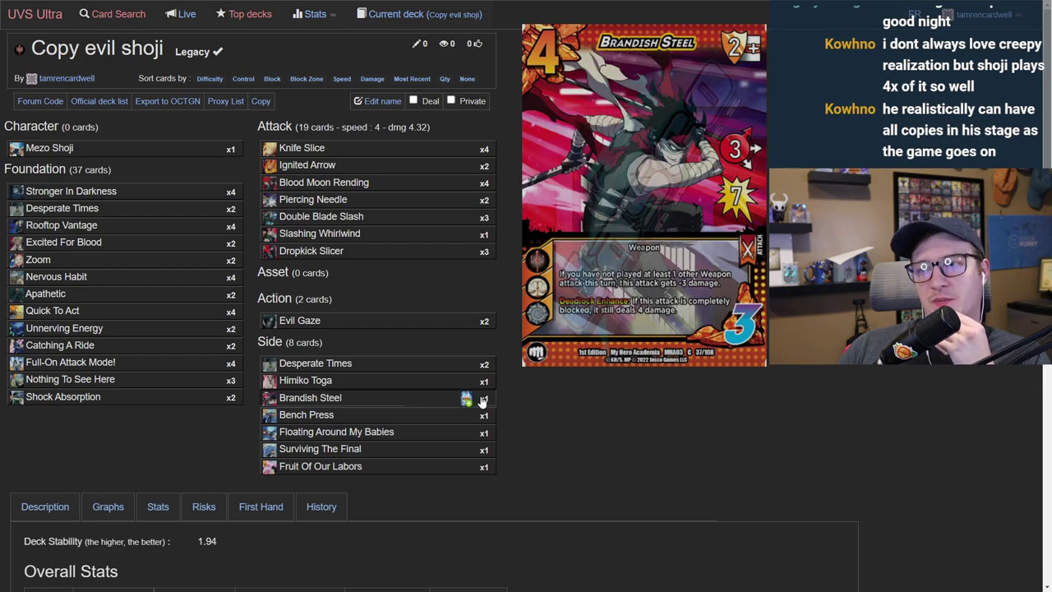
mouse_move(444, 188)
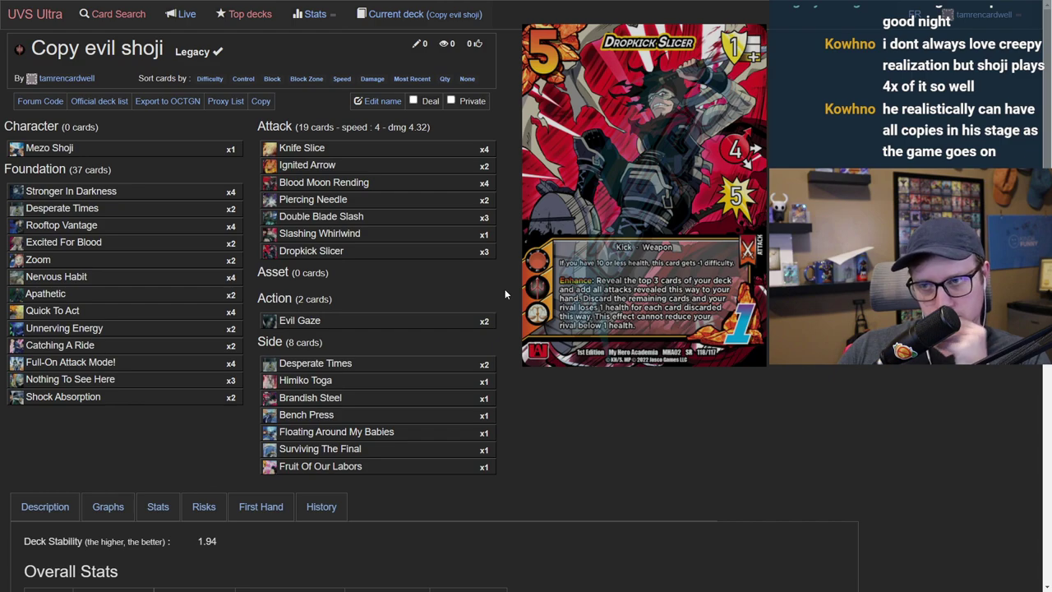
Step: Move Slashing Whirlwind out of the attacks and put one copy into the side deck
left_click(485, 234)
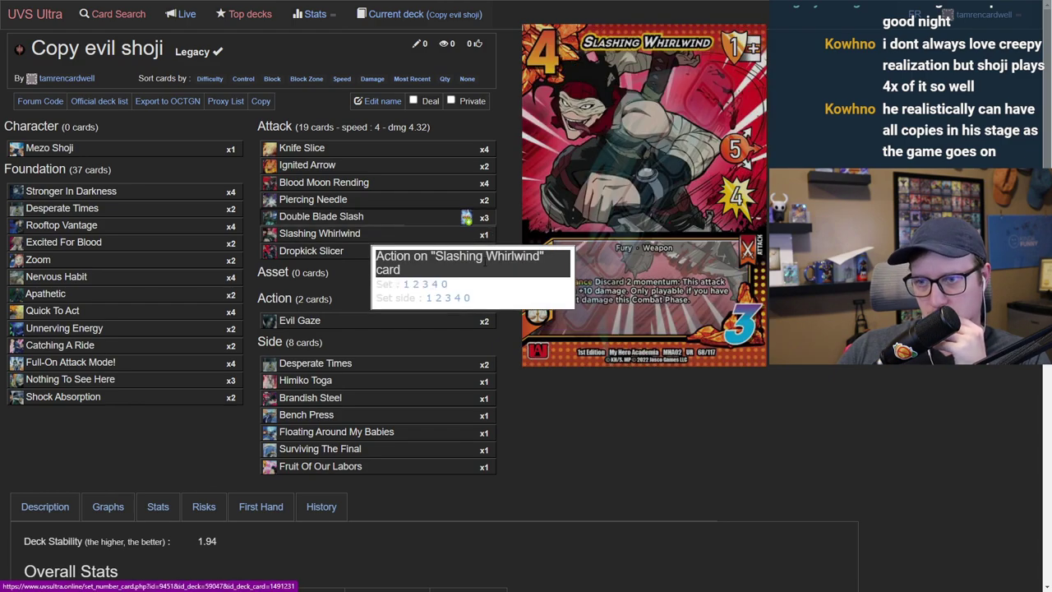
left_click(429, 297)
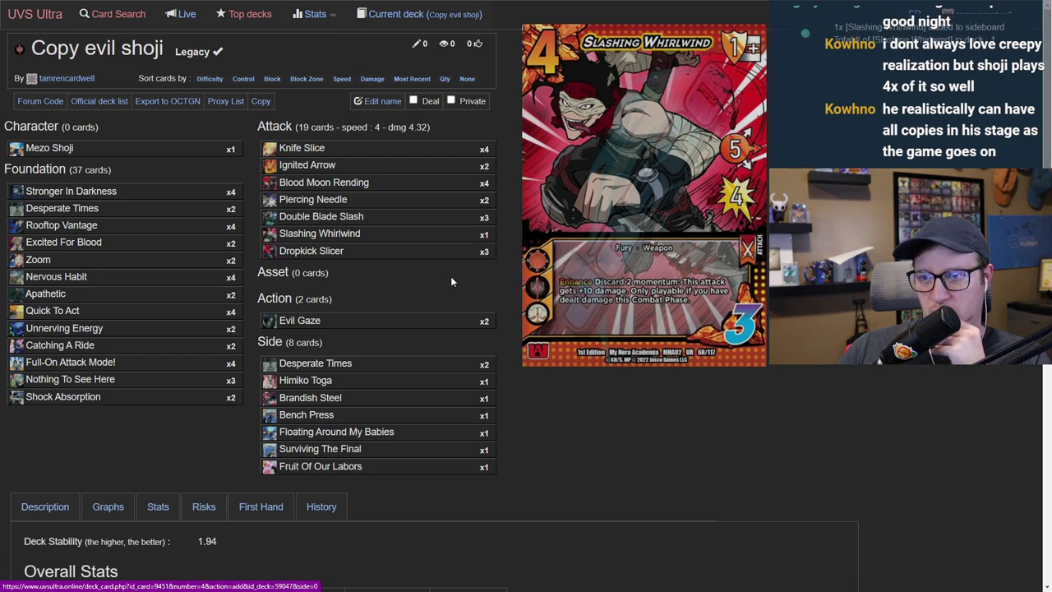
left_click(468, 235)
left_click(444, 281)
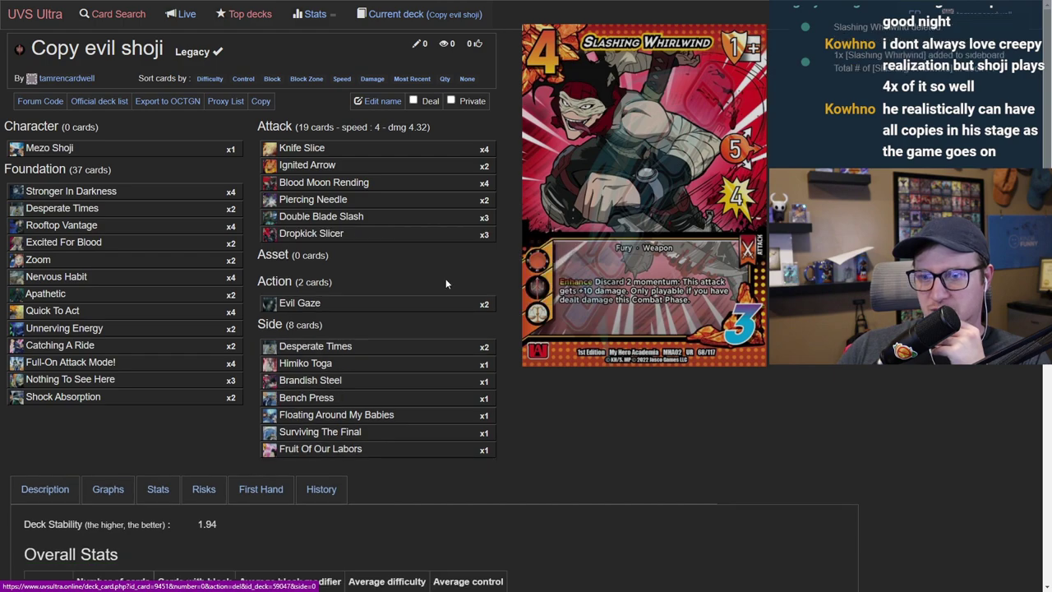
Step: Add Brandish Steel to the attacks at two copies and cut Knife Slice to three
left_click(483, 383)
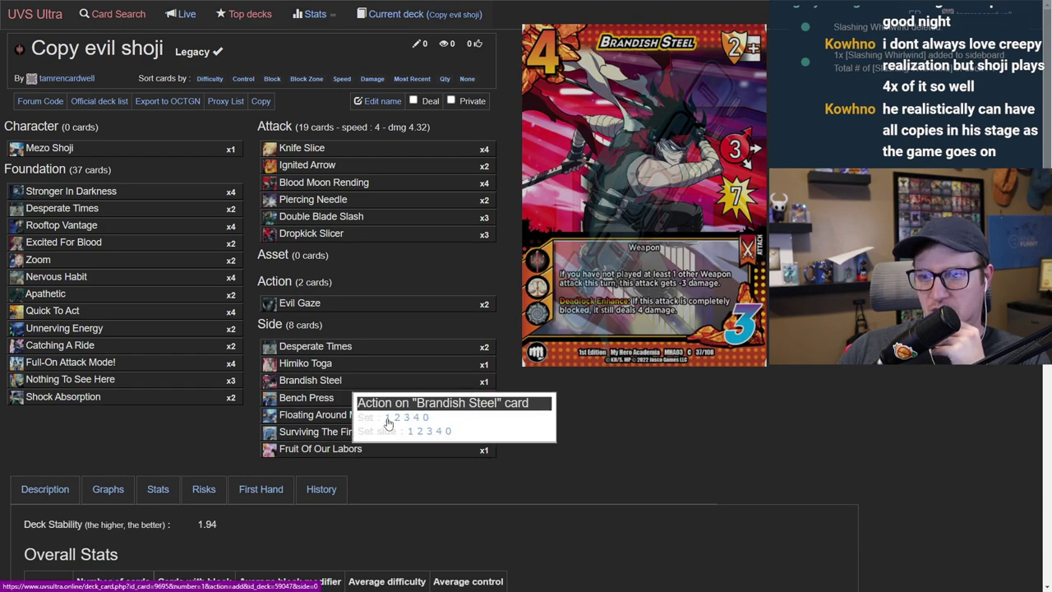
left_click(403, 422)
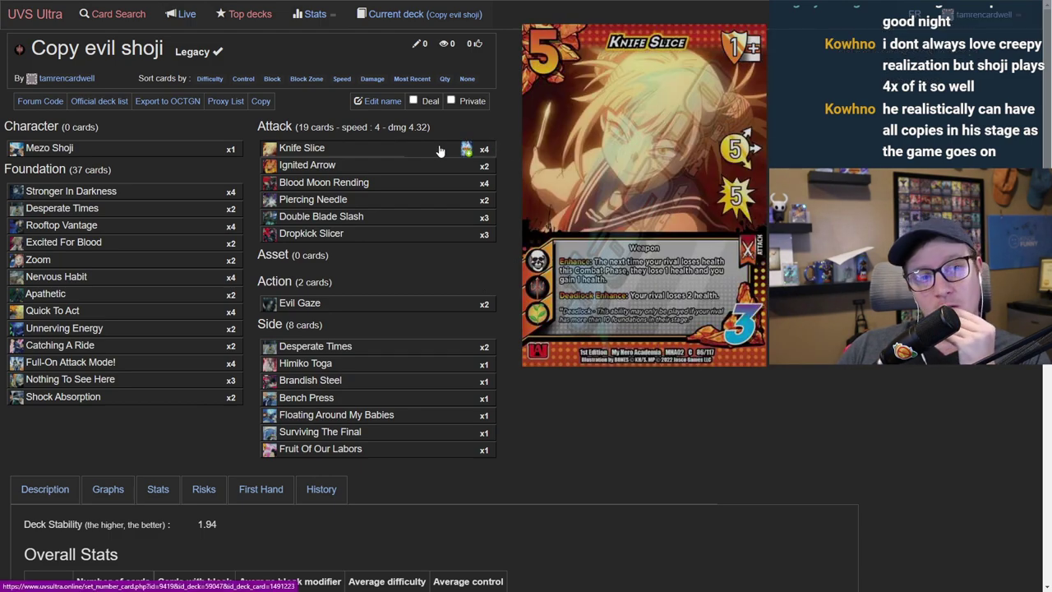
mouse_move(467, 152)
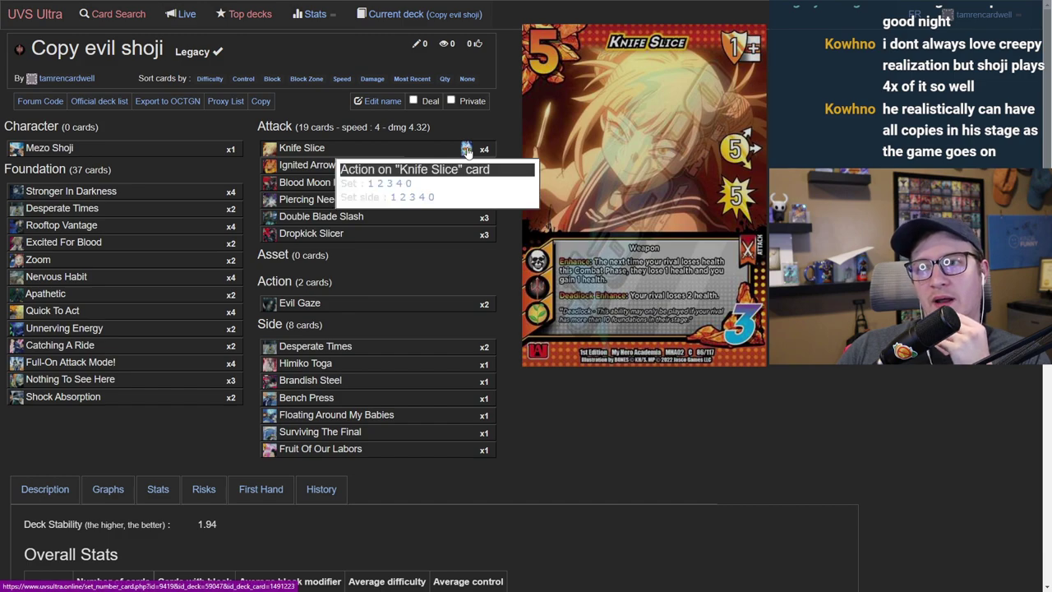
left_click(390, 183)
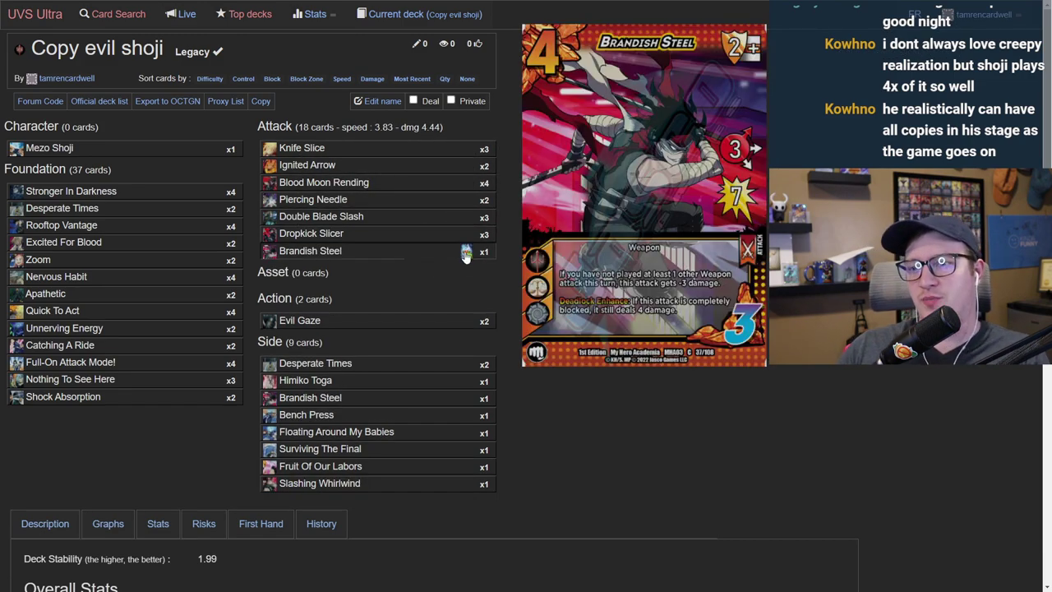
mouse_move(467, 254)
left_click(401, 289)
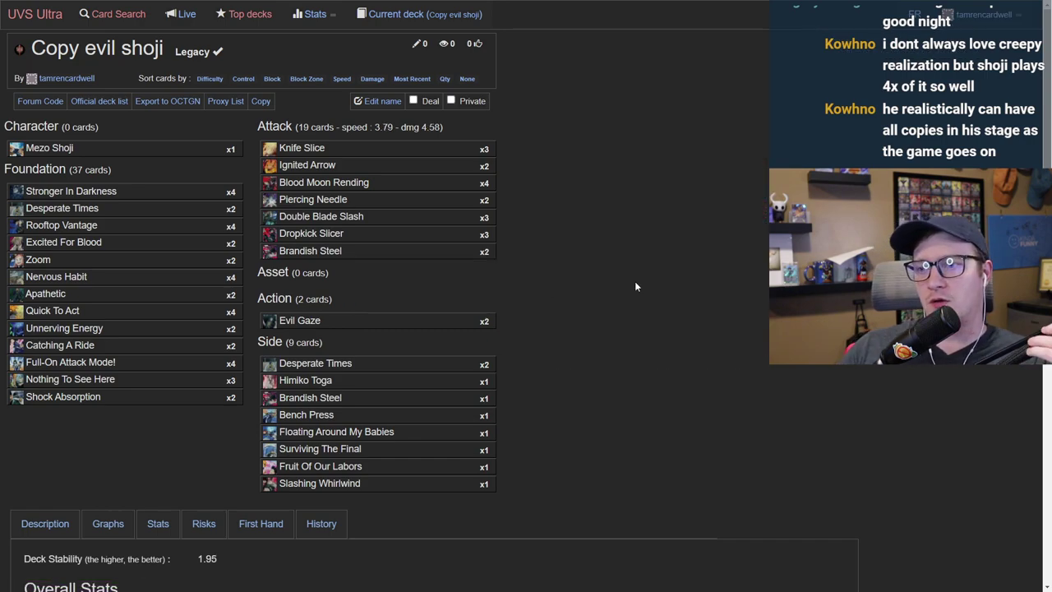
mouse_move(465, 255)
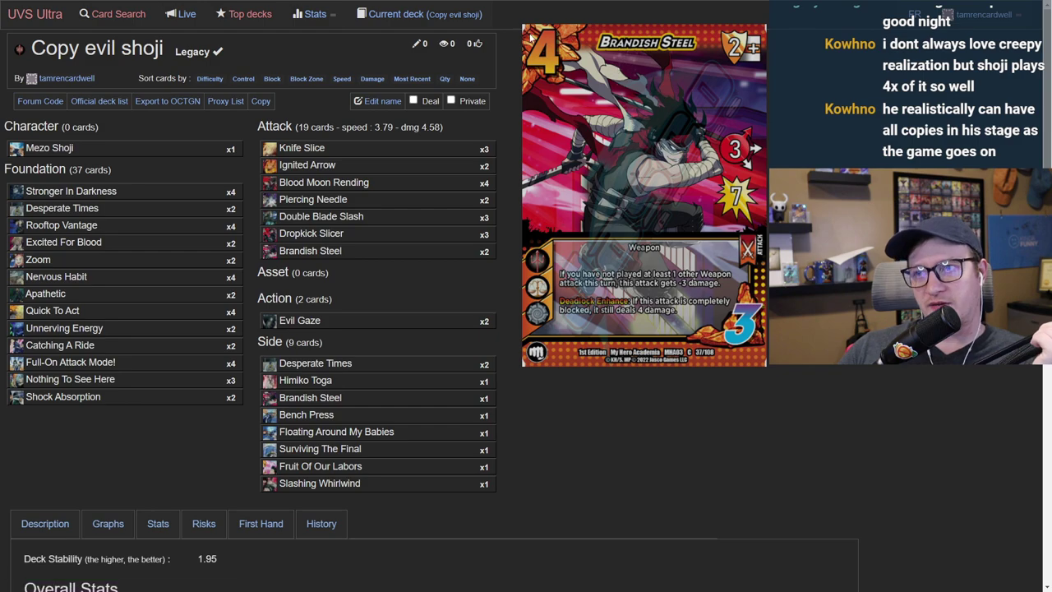
mouse_move(448, 152)
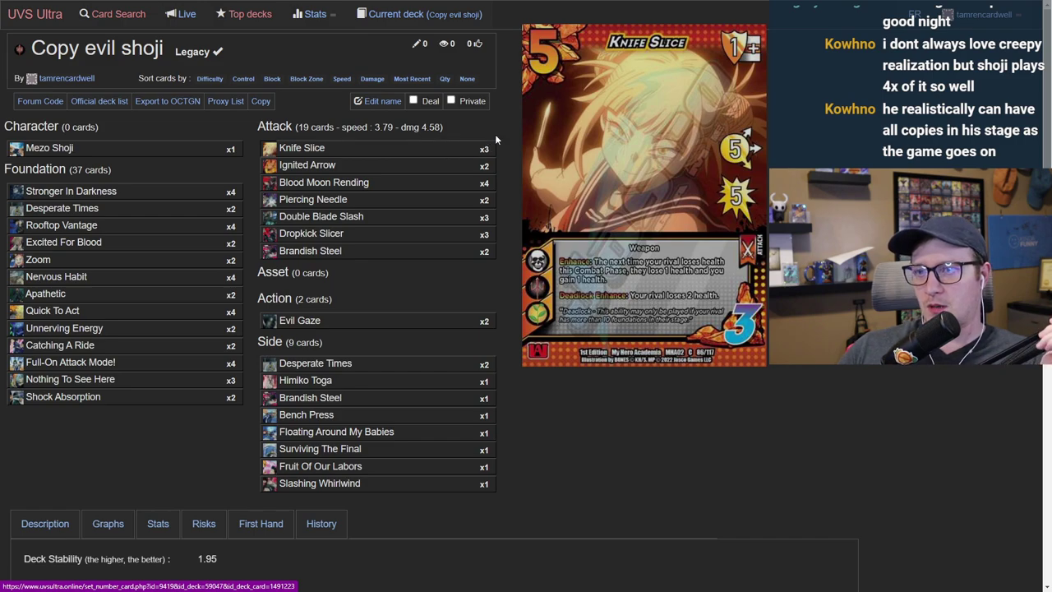
mouse_move(437, 262)
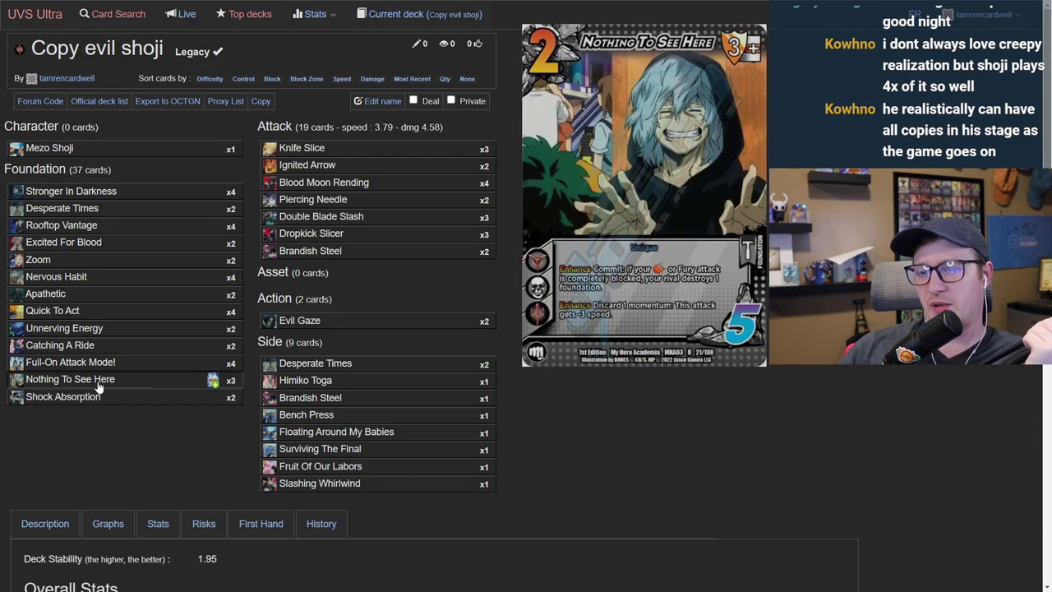
Step: Reduce Nothing To See Here in the foundations to one copy, leaving the deck at 58 cards
left_click(213, 382)
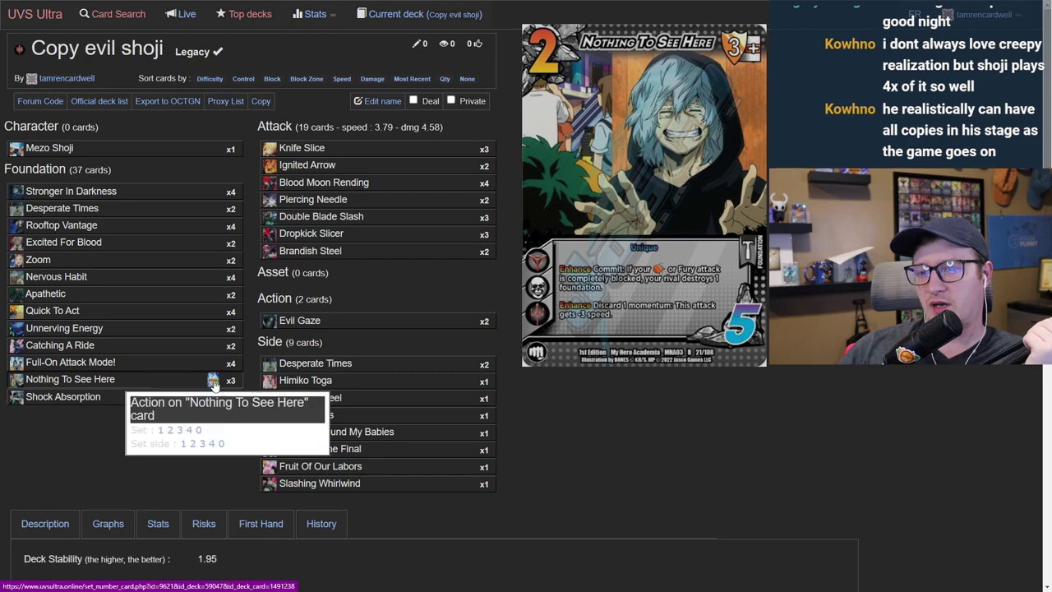
left_click(168, 436)
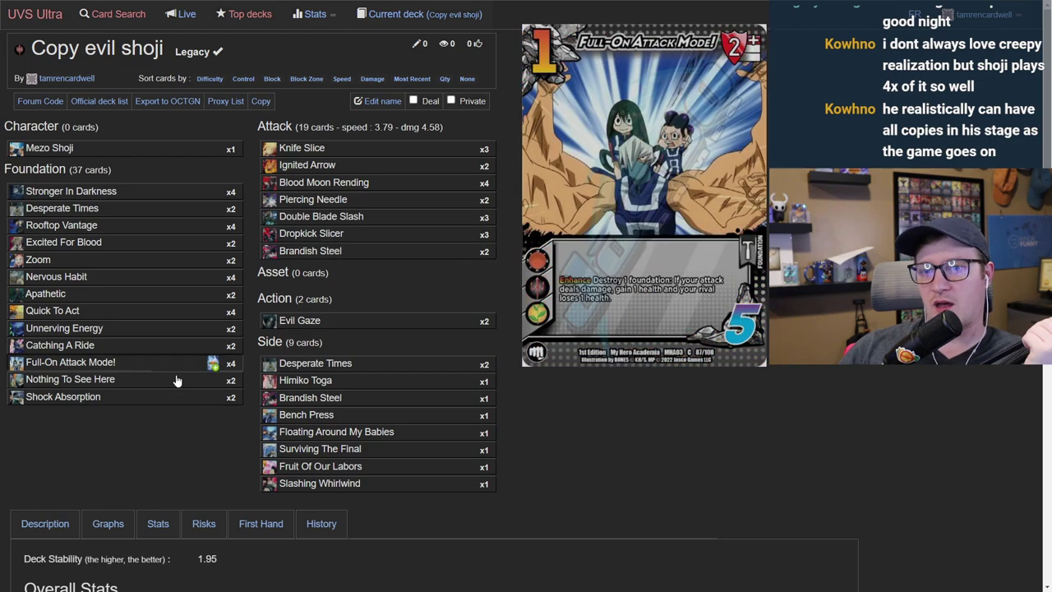
mouse_move(213, 381)
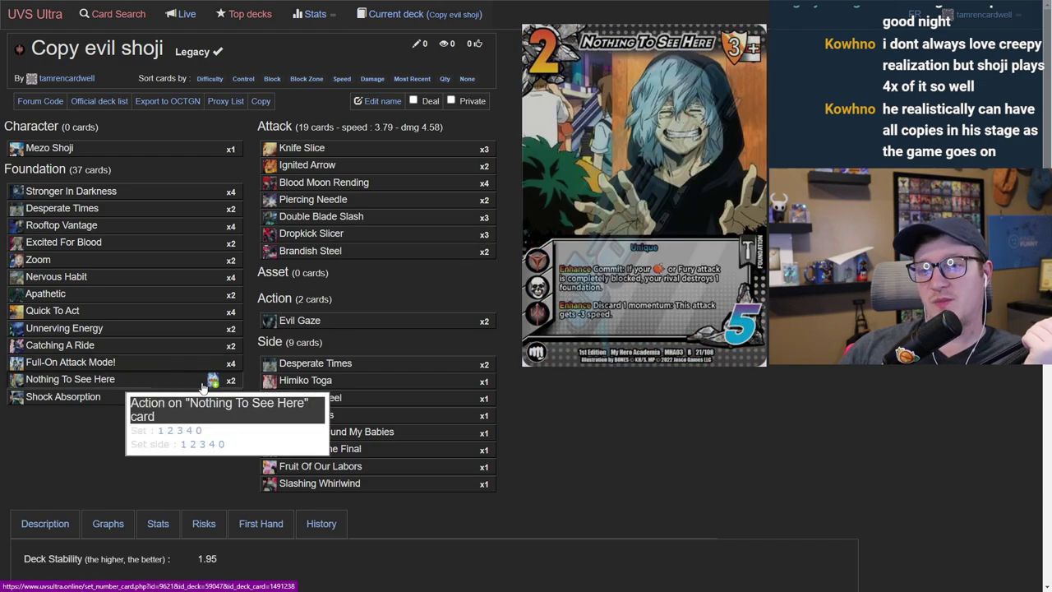
left_click(162, 432)
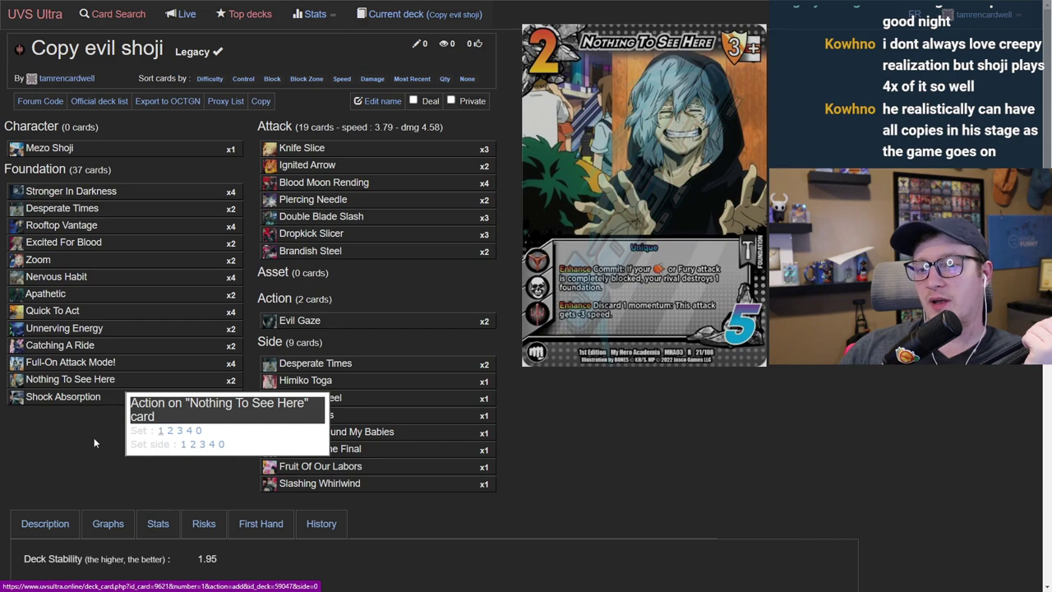
scroll(92, 437, "down", 3)
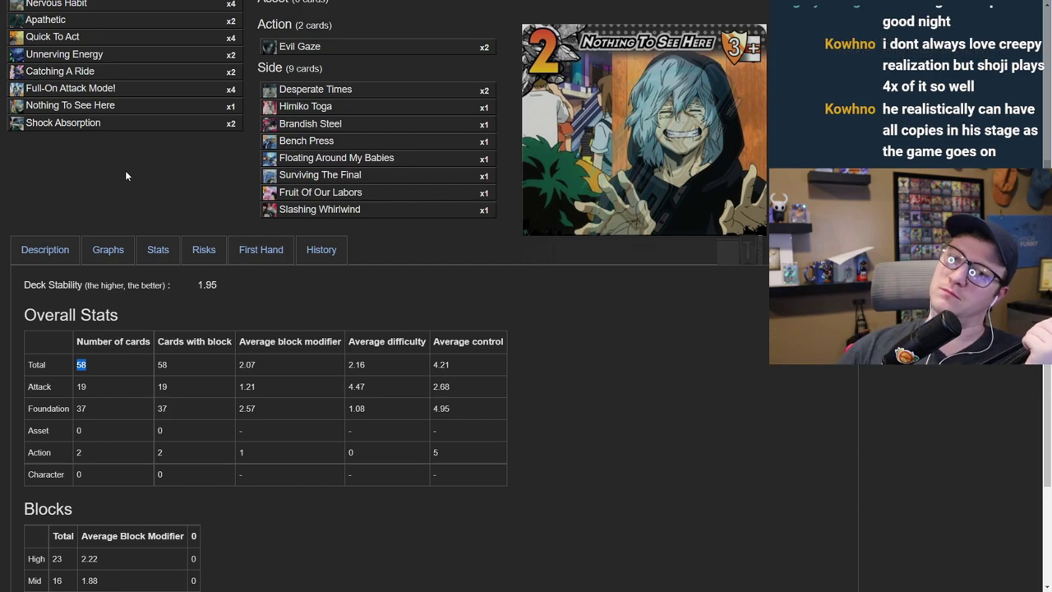
scroll(125, 170, "down", 2)
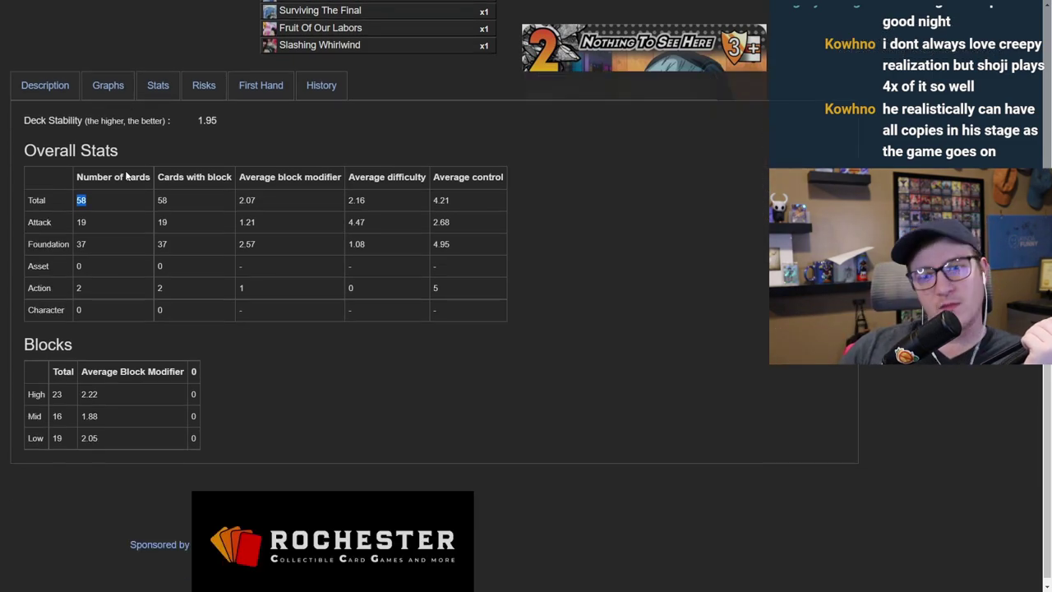
scroll(125, 170, "up", 3)
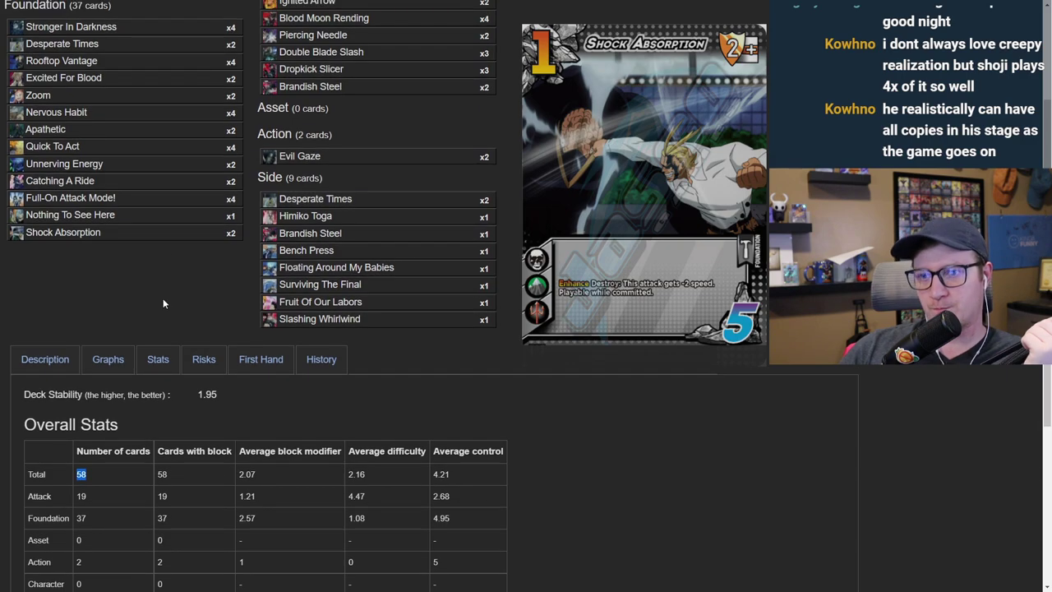
scroll(162, 304, "up", 1)
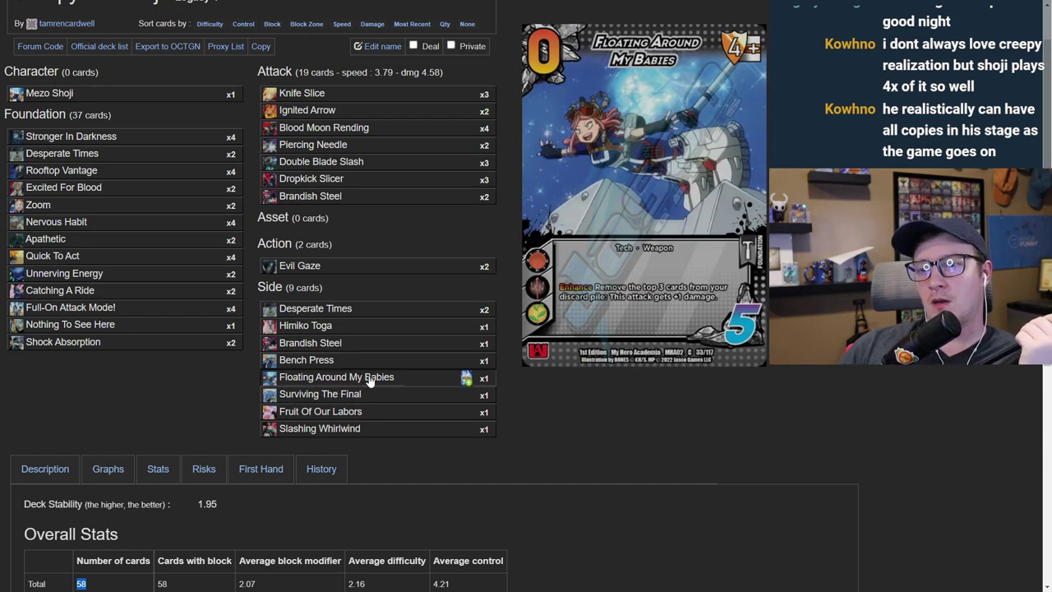
Step: Try four Floating Around My Babies, then settle the foundations at three copies
left_click(467, 379)
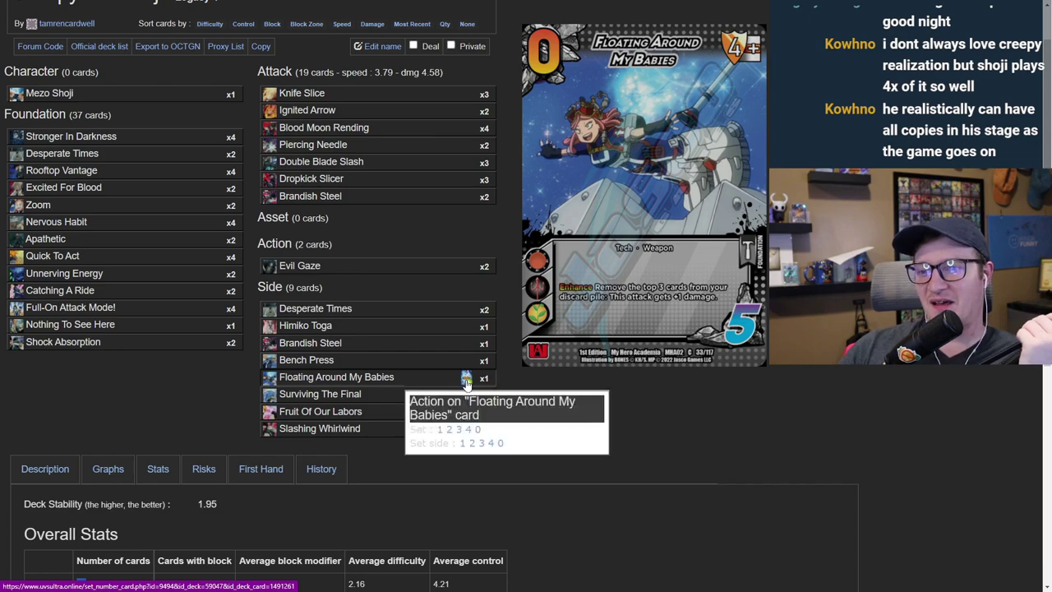
left_click(491, 443)
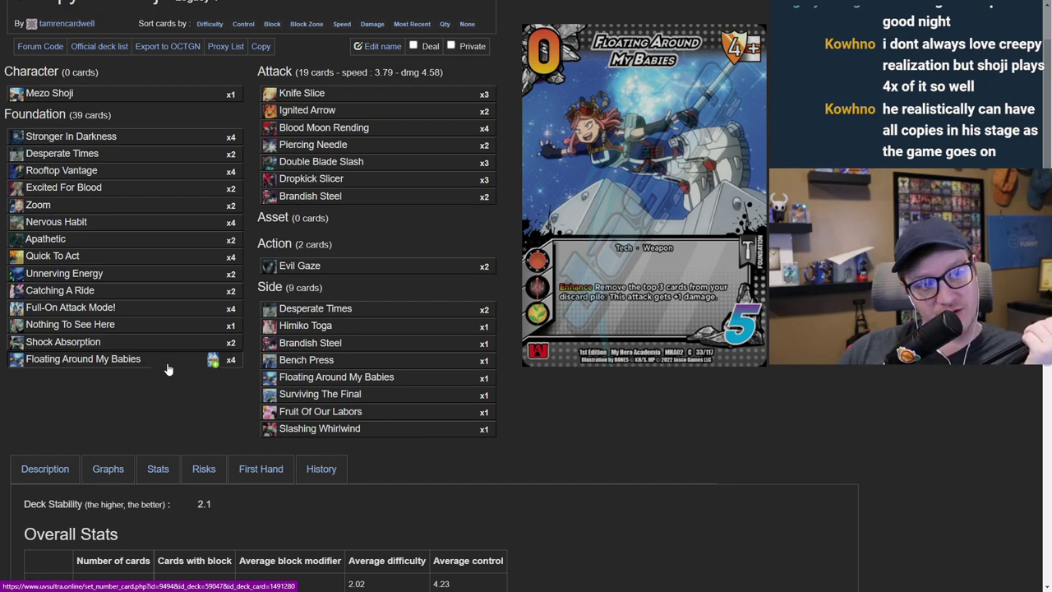
mouse_move(151, 107)
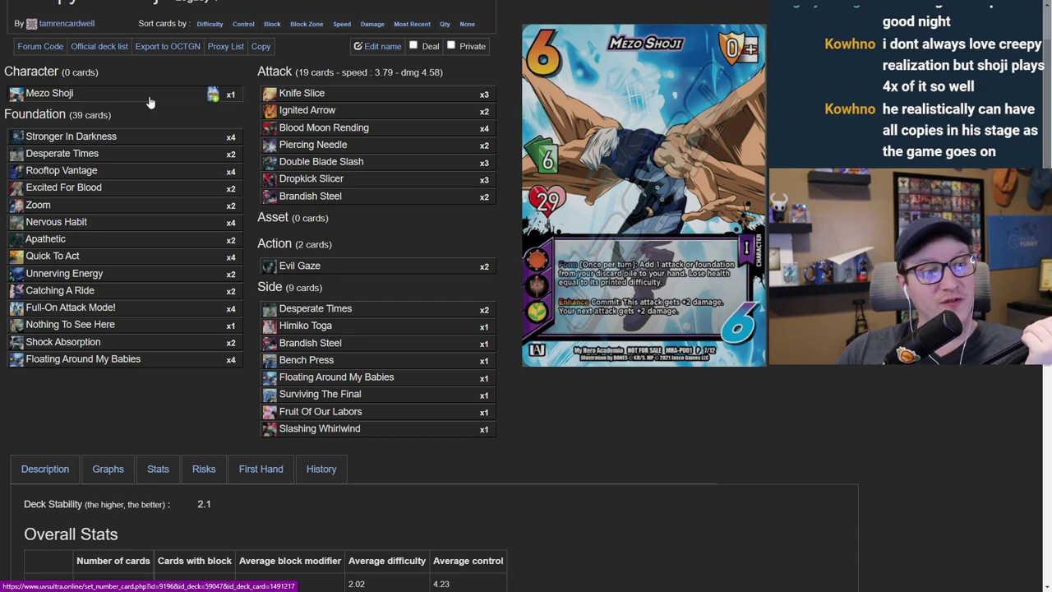
mouse_move(142, 365)
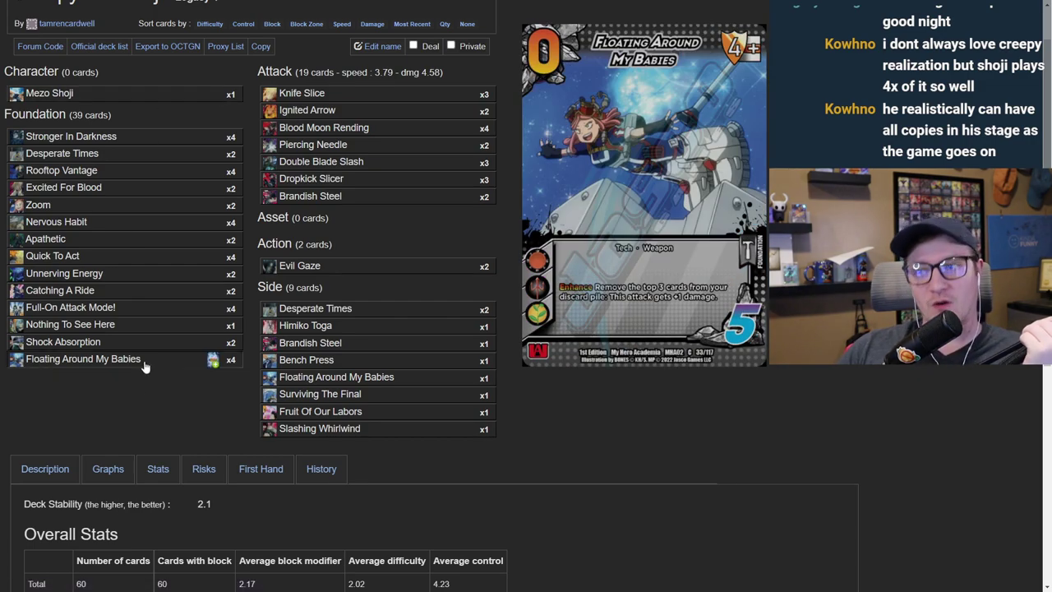
mouse_move(315, 129)
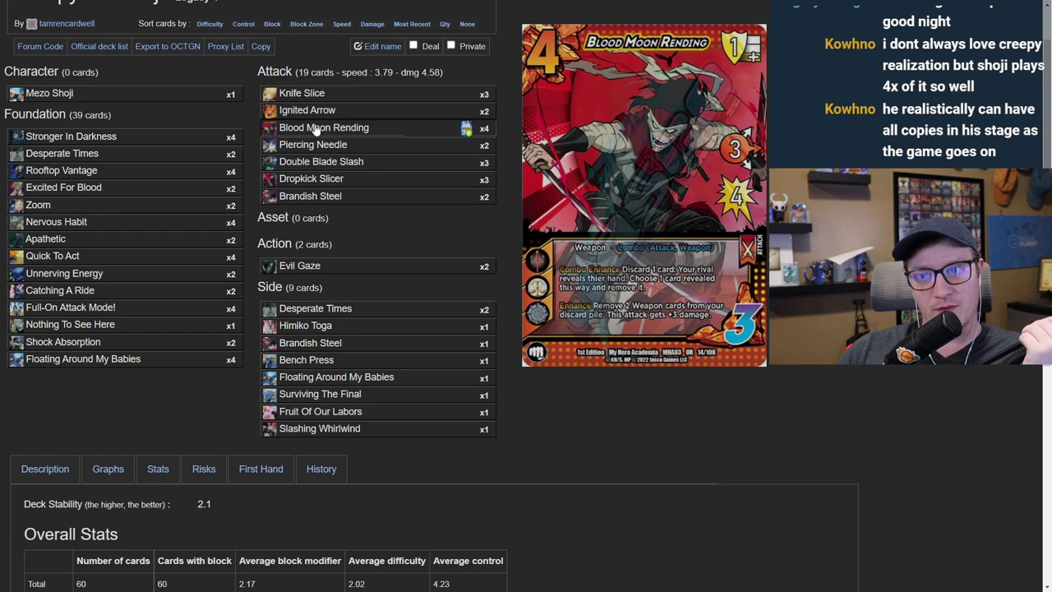
mouse_move(322, 200)
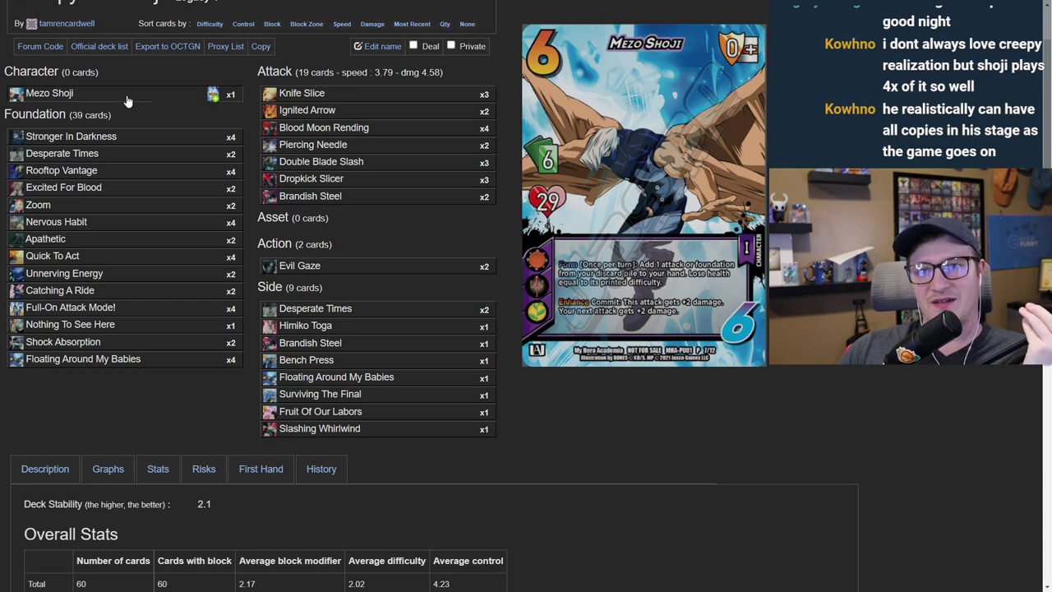
mouse_move(139, 141)
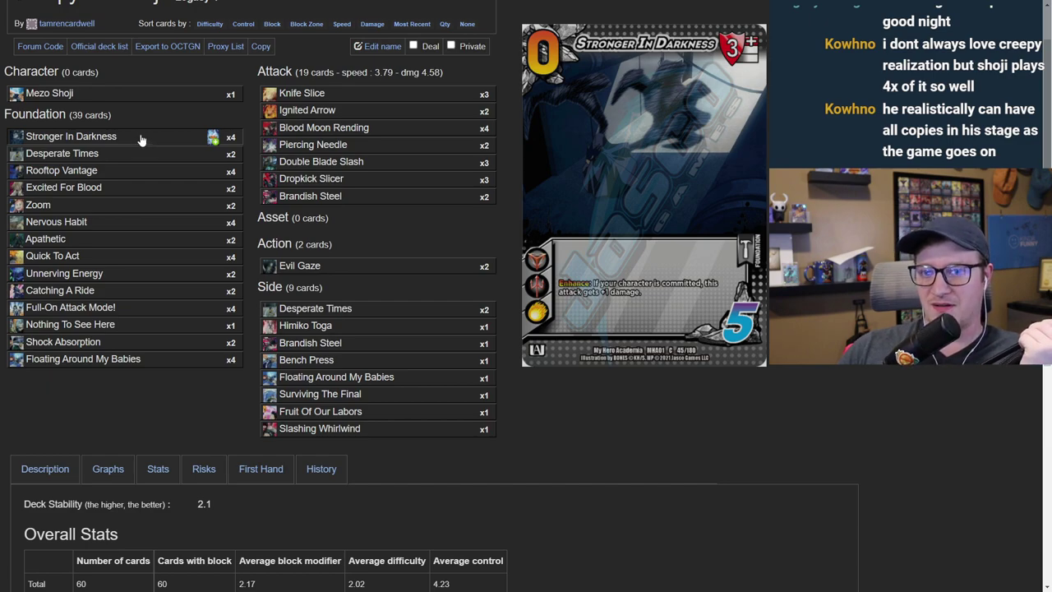
mouse_move(327, 131)
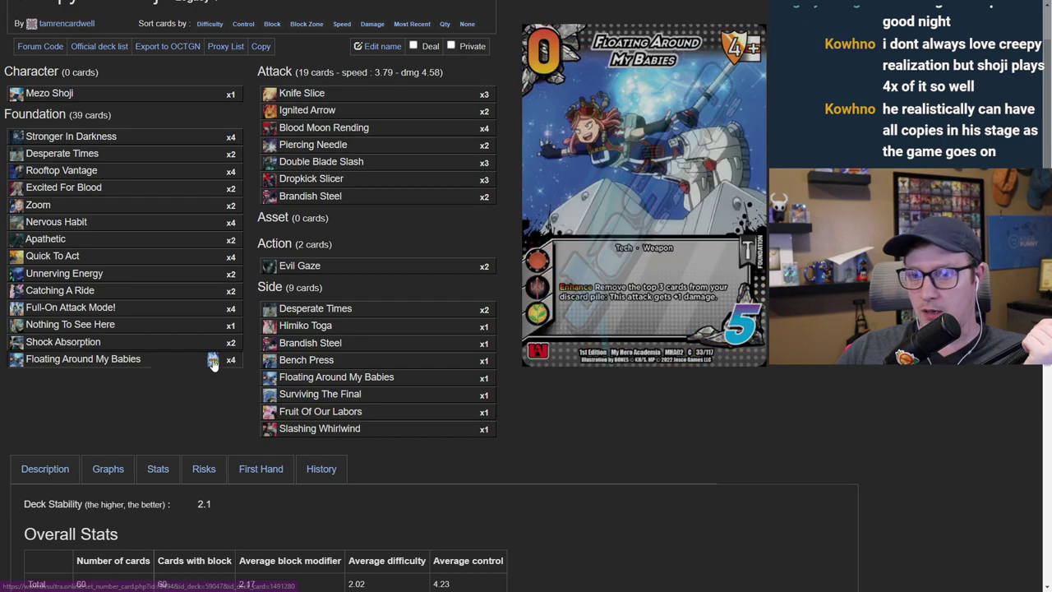
left_click(212, 362)
left_click(205, 410)
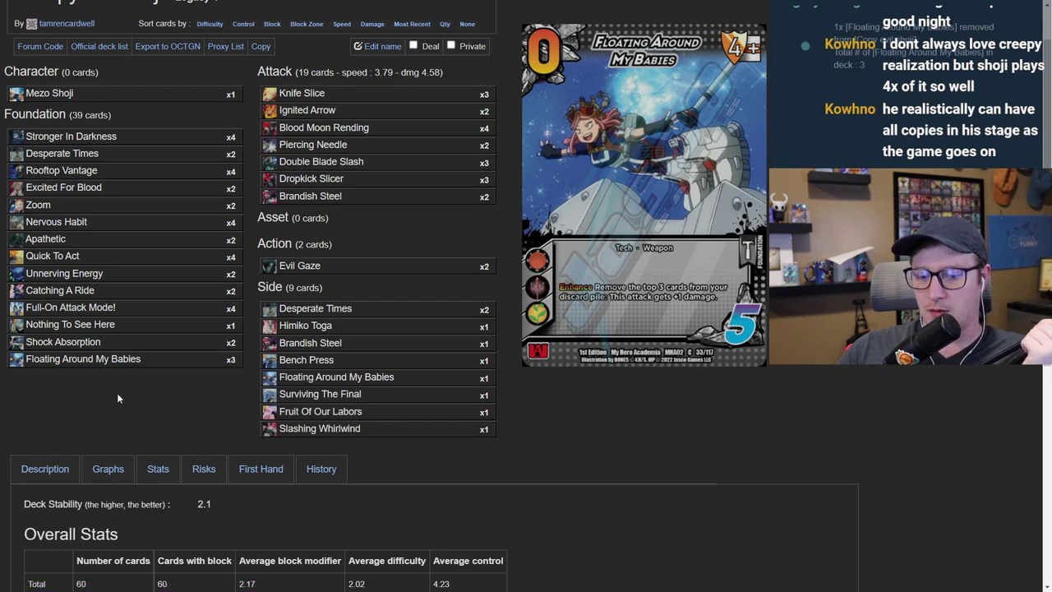
Step: Reduce Catching A Ride to a single copy
scroll(145, 357, "down", 2)
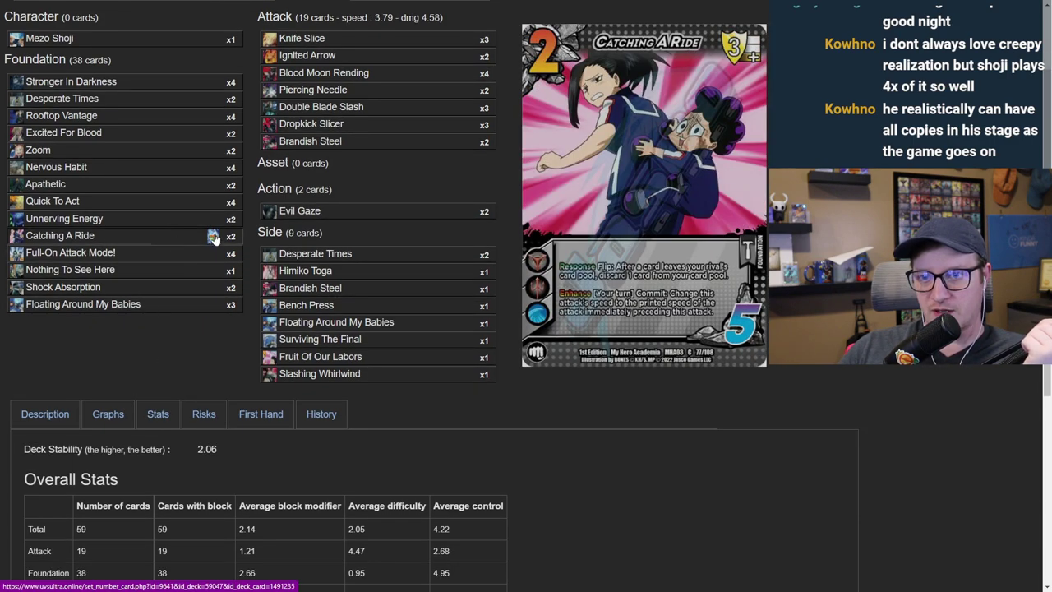
left_click(212, 238)
left_click(140, 270)
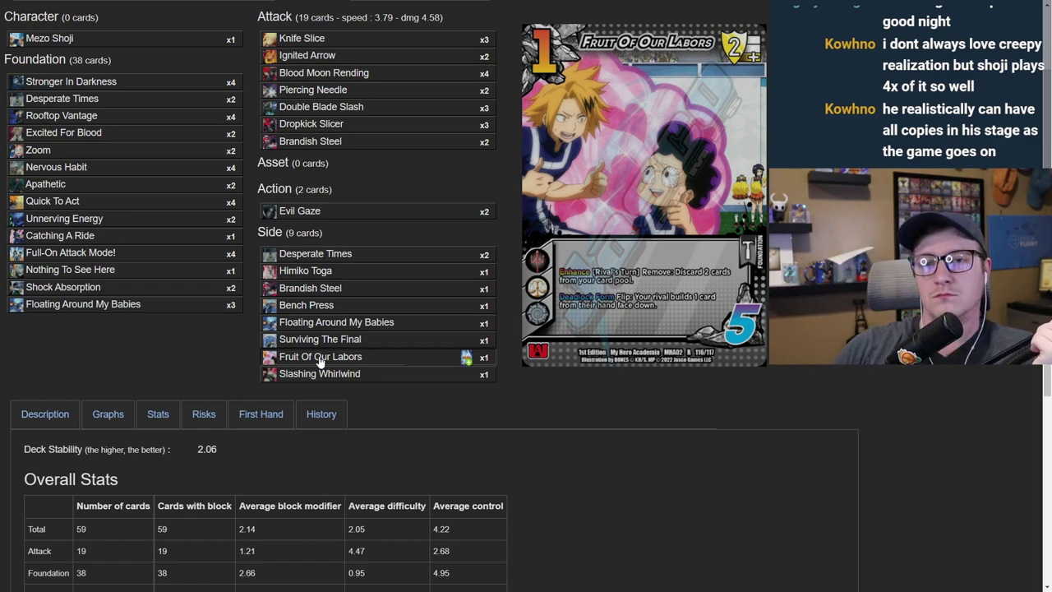
mouse_move(321, 92)
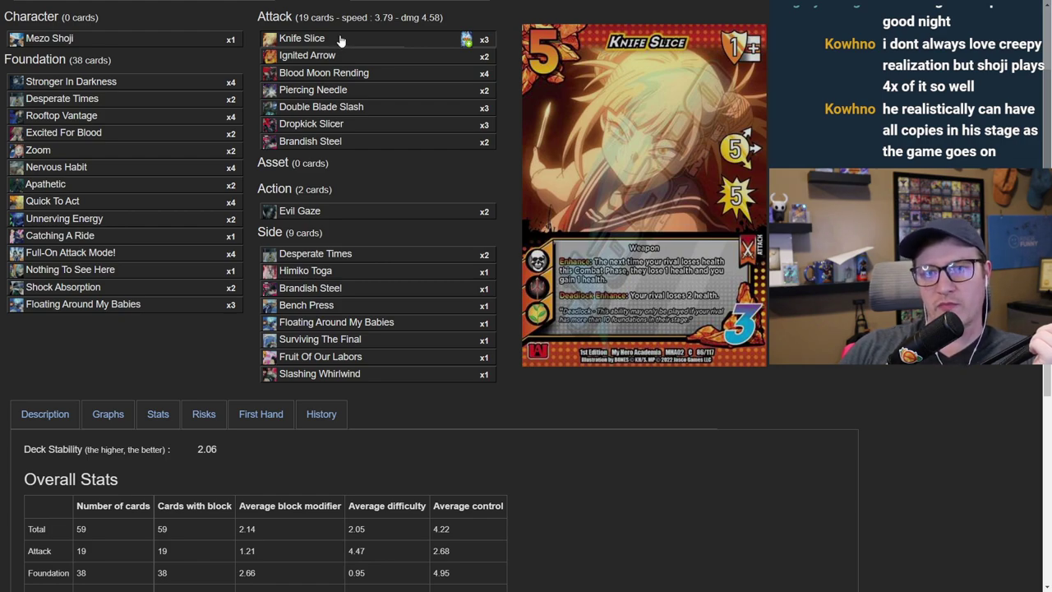
scroll(188, 339, "down", 5)
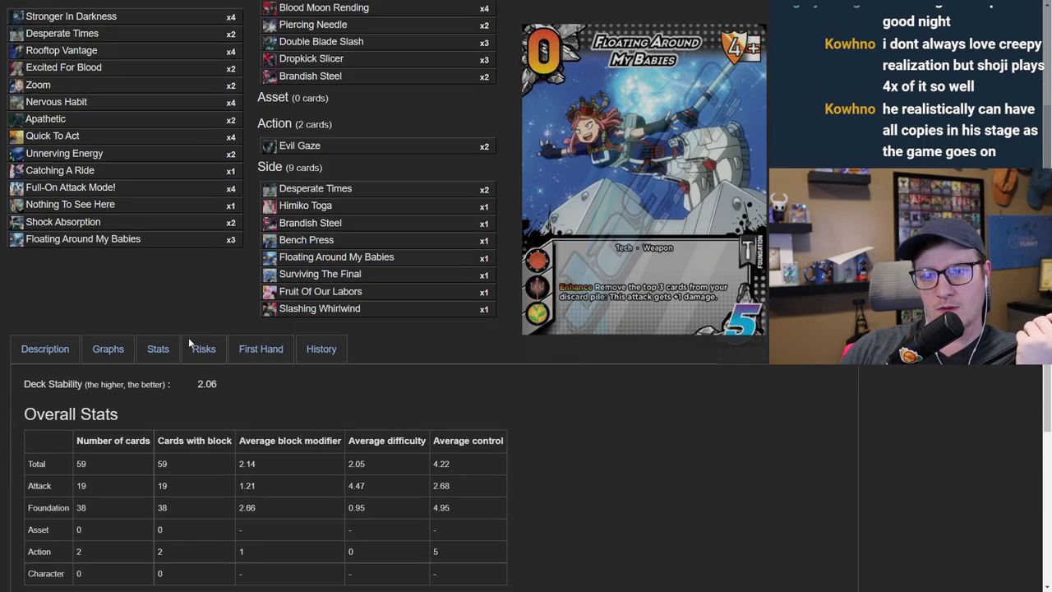
scroll(188, 342, "up", 5)
scroll(188, 337, "up", 1)
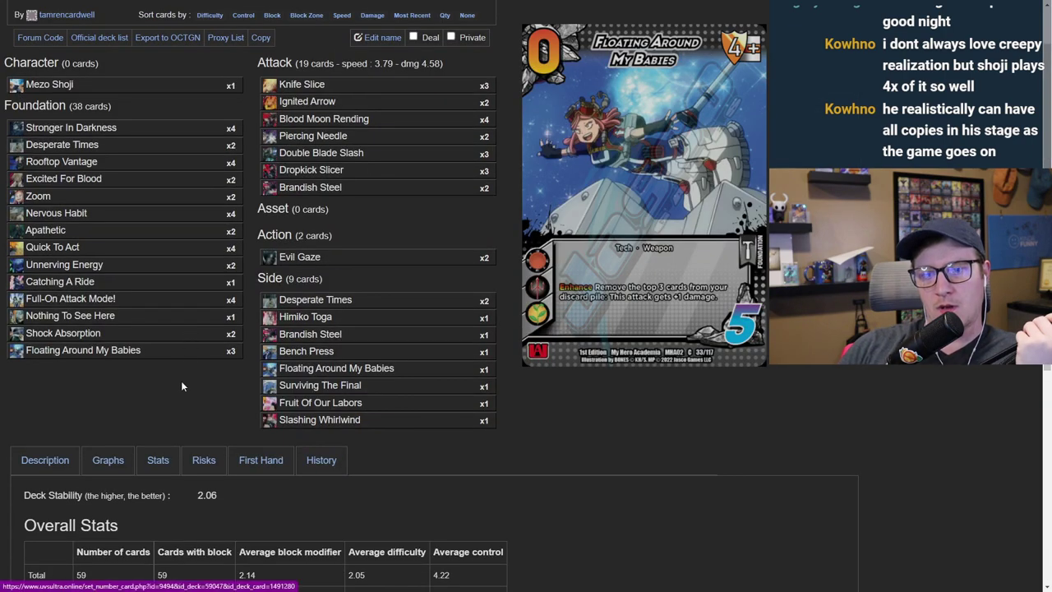
scroll(181, 381, "down", 3)
scroll(181, 384, "up", 3)
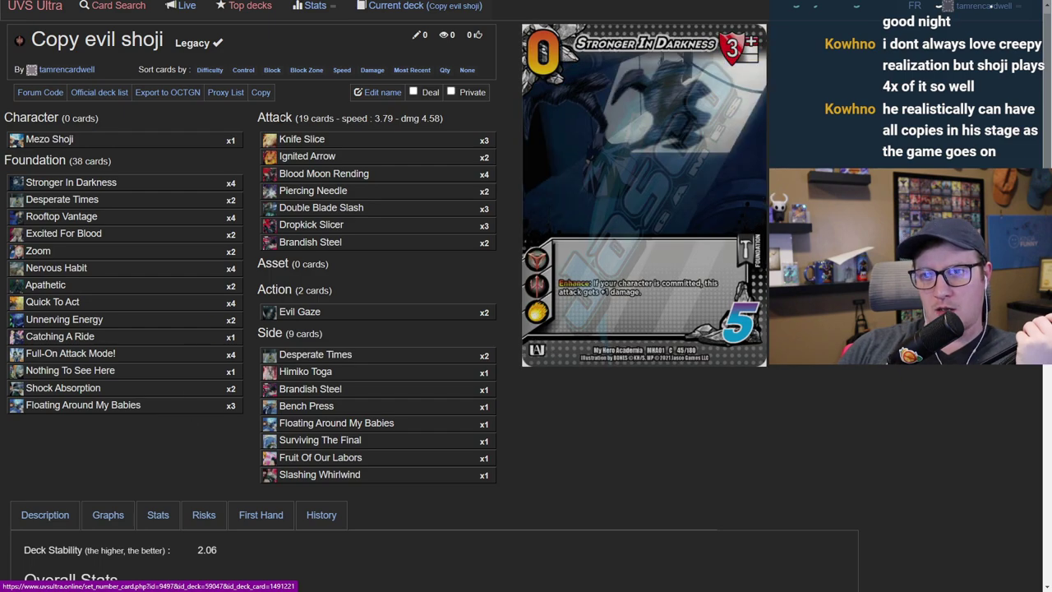
Step: Sort the card lists by block zone and cut Full-On Attack Mode! to three copies
left_click(307, 70)
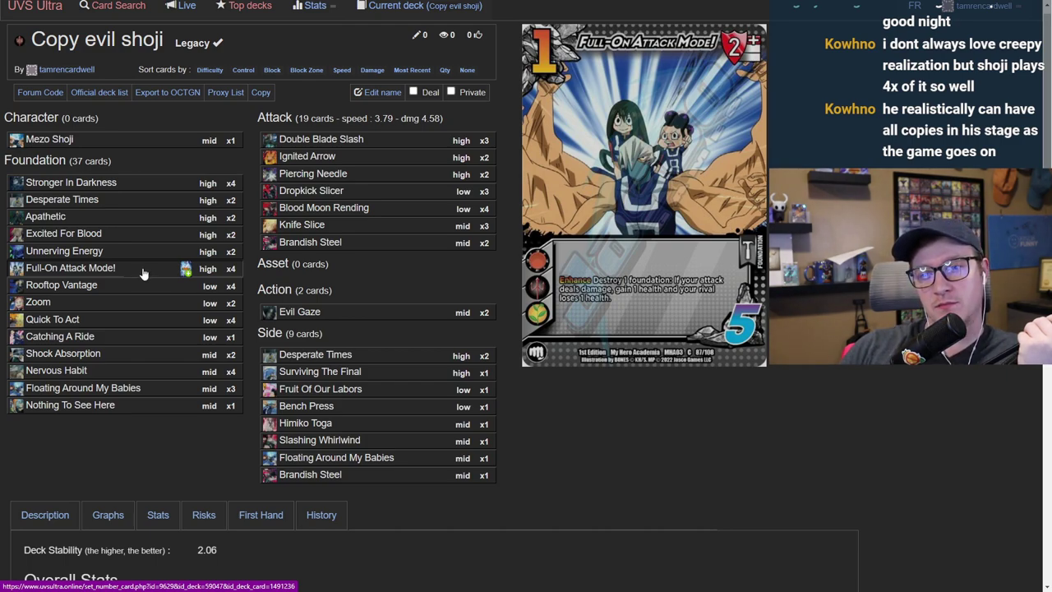
left_click(194, 272)
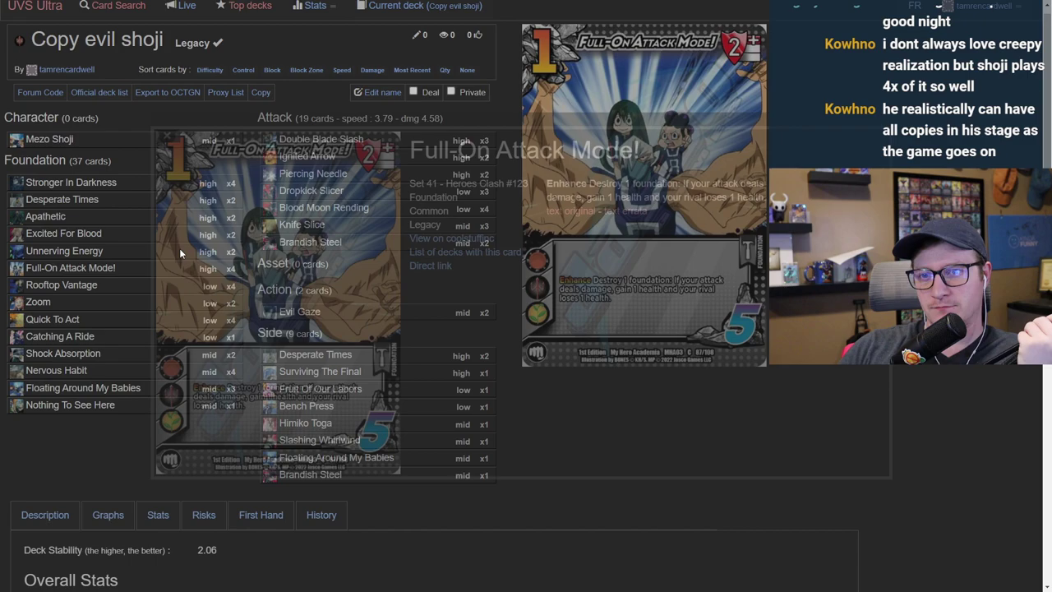
mouse_move(186, 272)
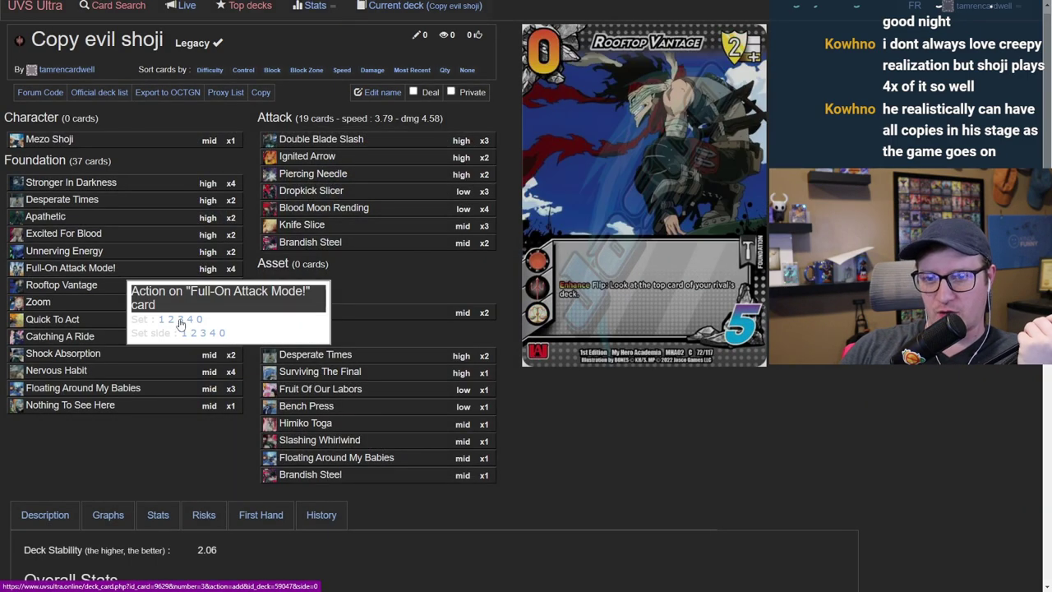
left_click(182, 327)
scroll(101, 465, "down", 3)
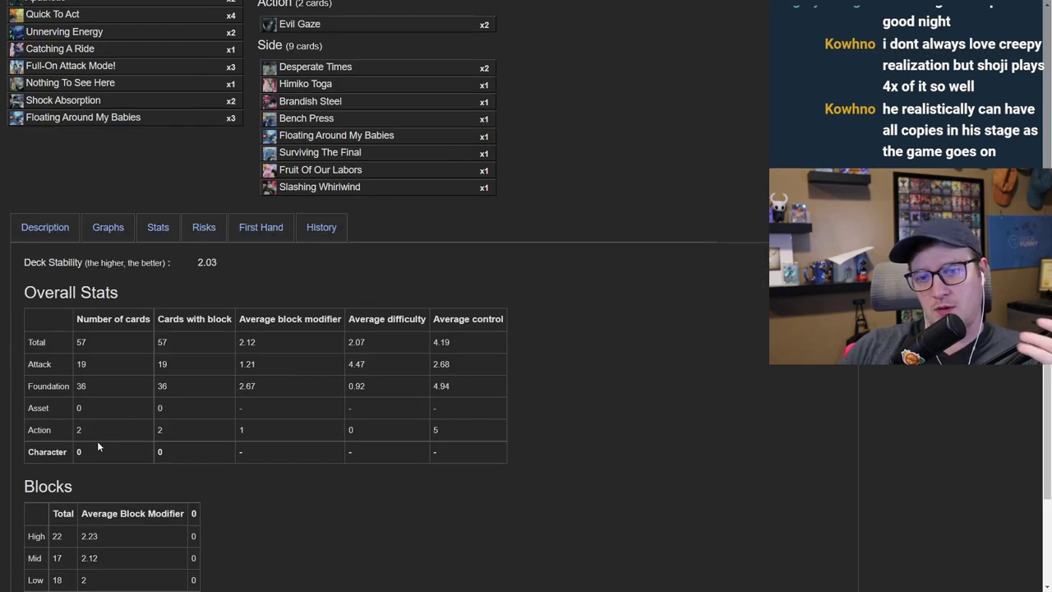
Step: Check Overall Stats, then re-sort the card lists by block zone into high, mid and low
scroll(178, 350, "down", 1)
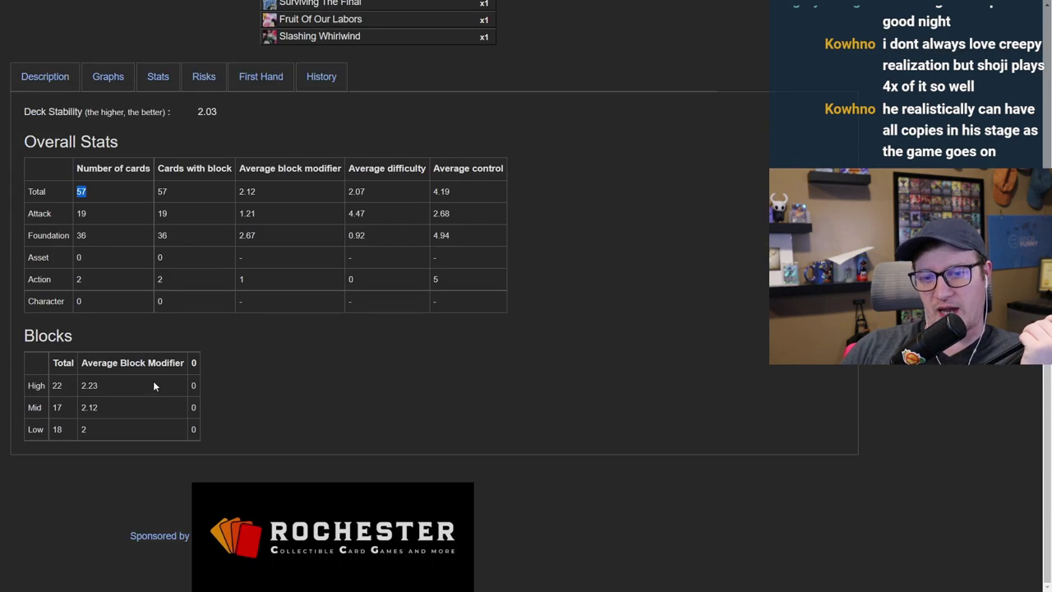
left_click(66, 387)
scroll(672, 325, "up", 4)
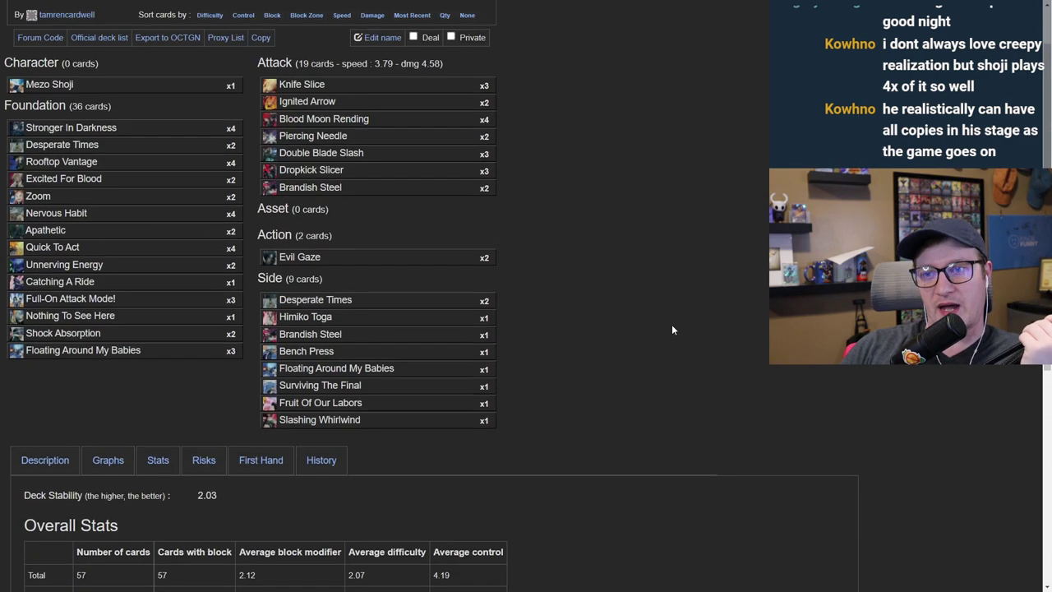
scroll(671, 330, "up", 1)
left_click(315, 86)
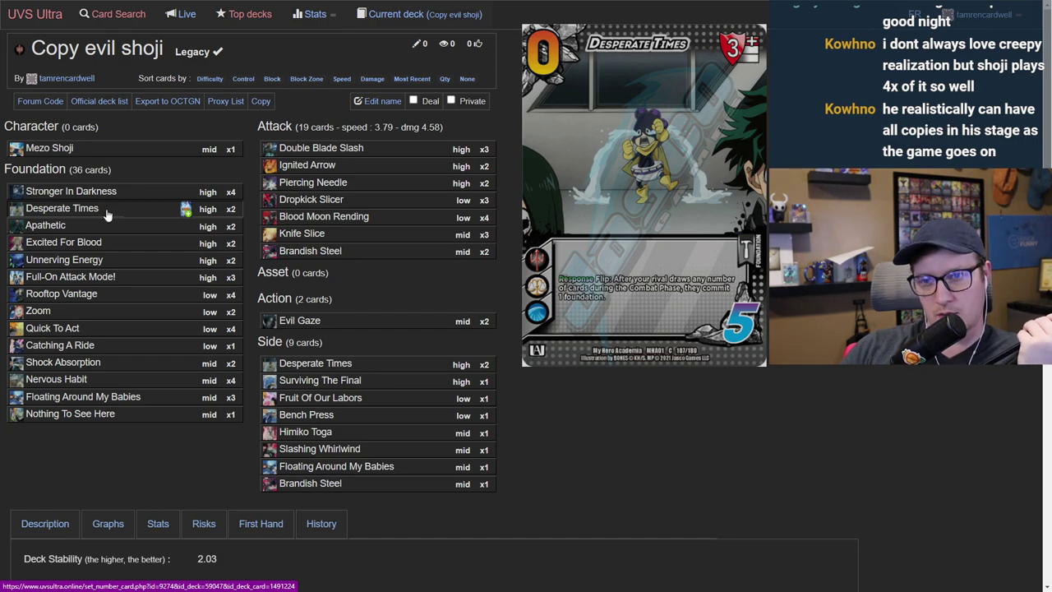
mouse_move(187, 211)
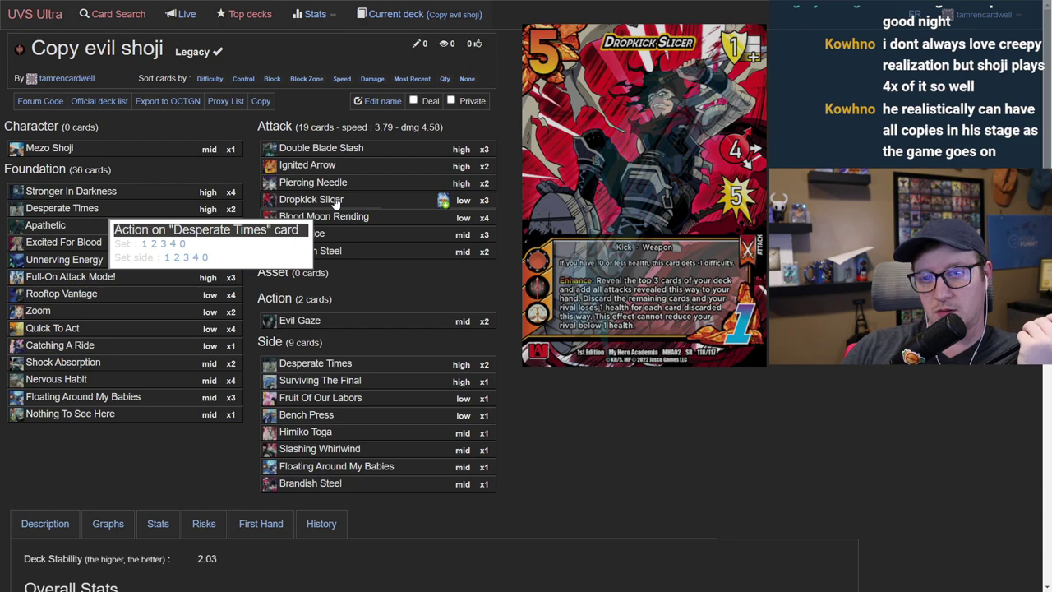
left_click(183, 244)
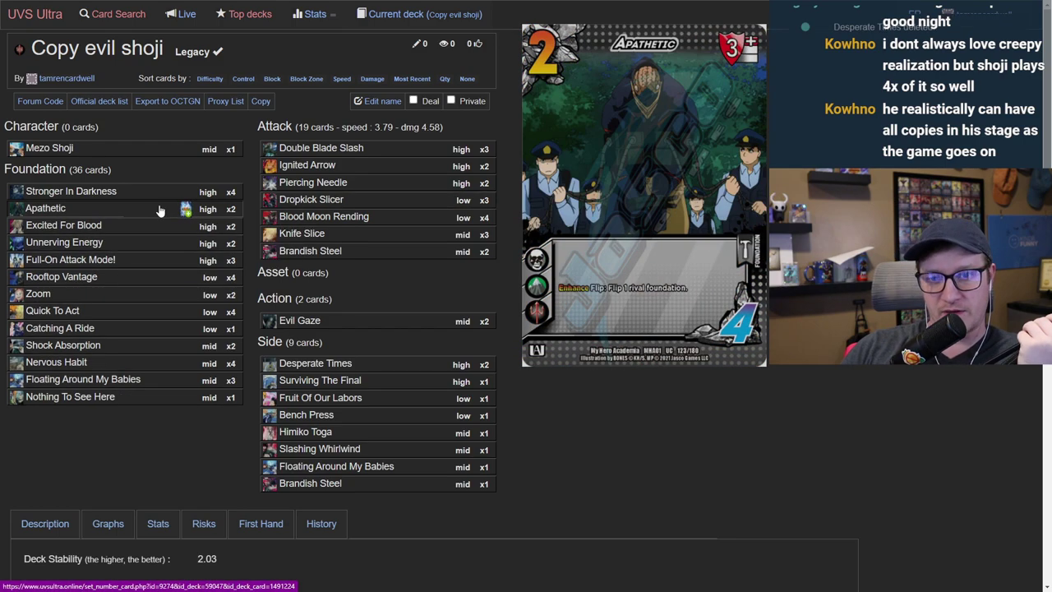
left_click(186, 261)
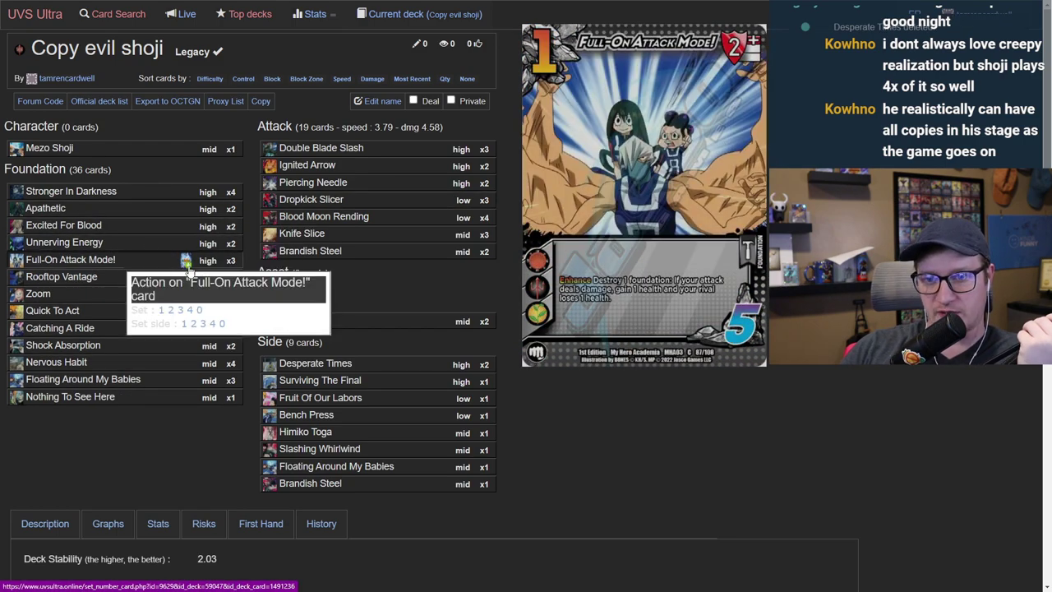
left_click(189, 310)
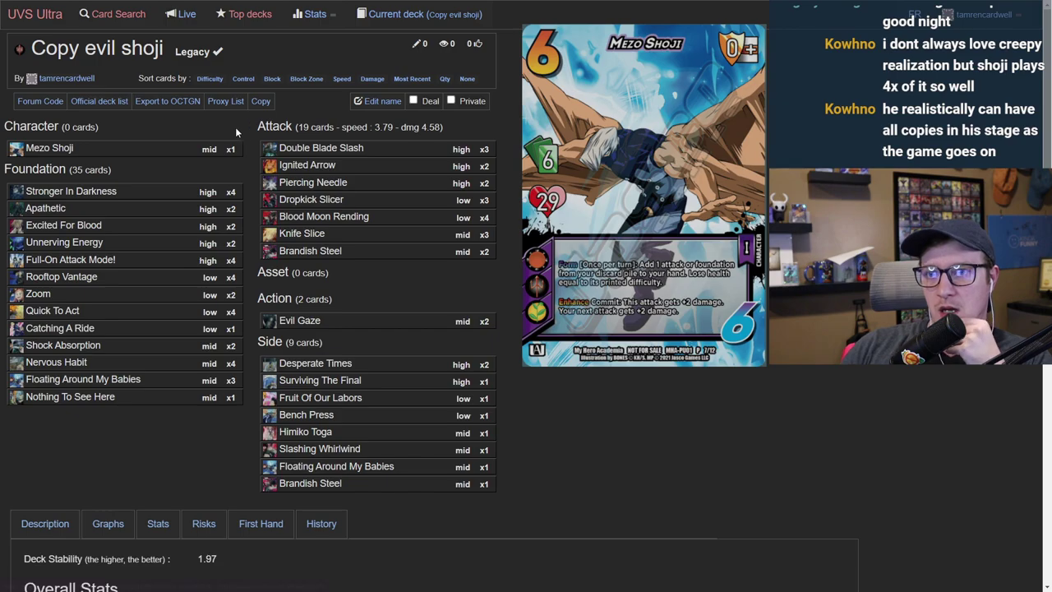
scroll(236, 126, "down", 5)
scroll(240, 359, "up", 4)
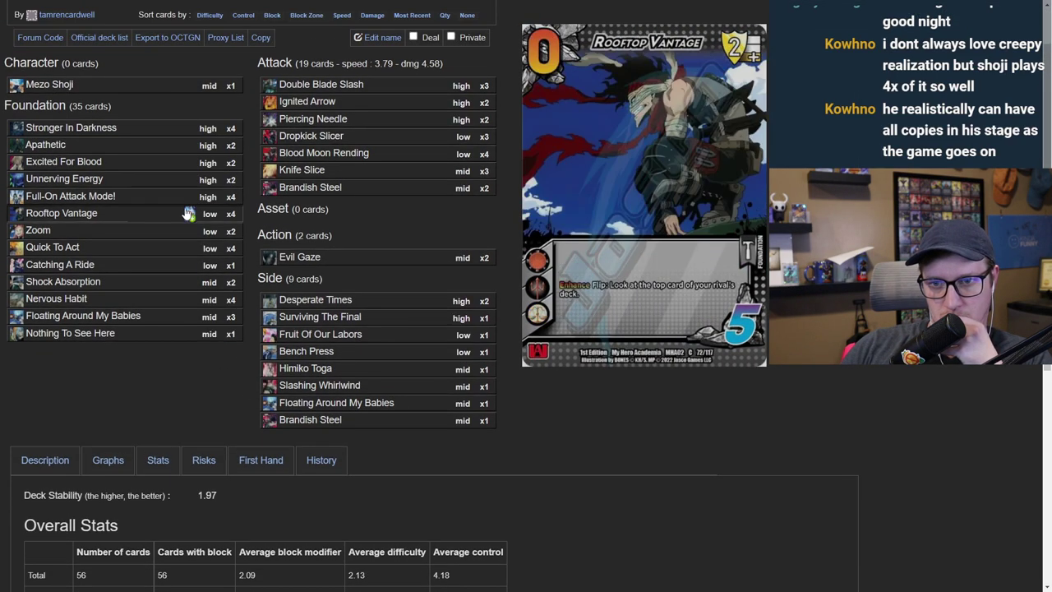
left_click(181, 248)
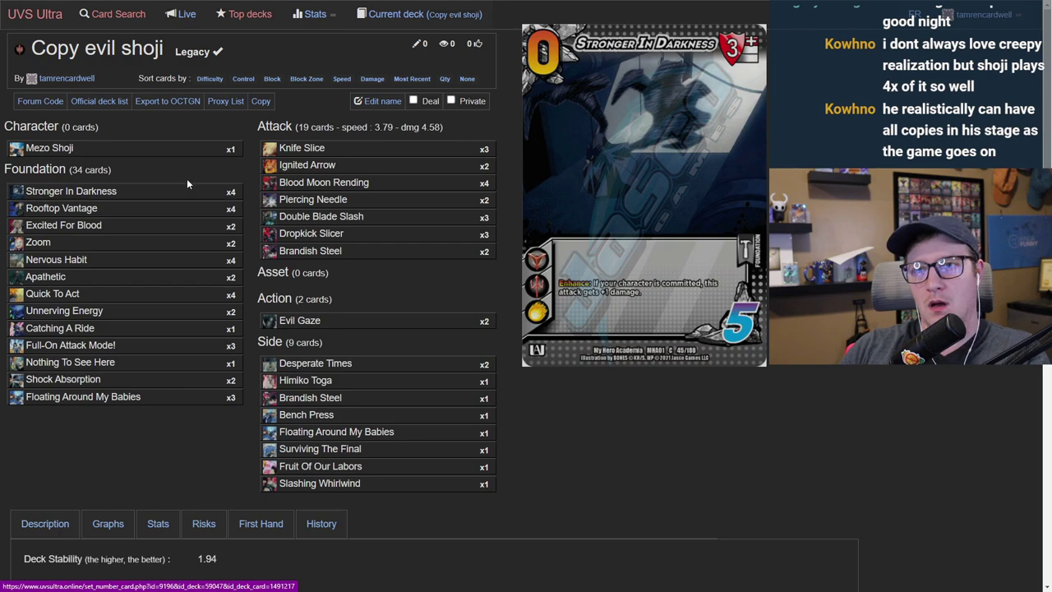
mouse_move(193, 153)
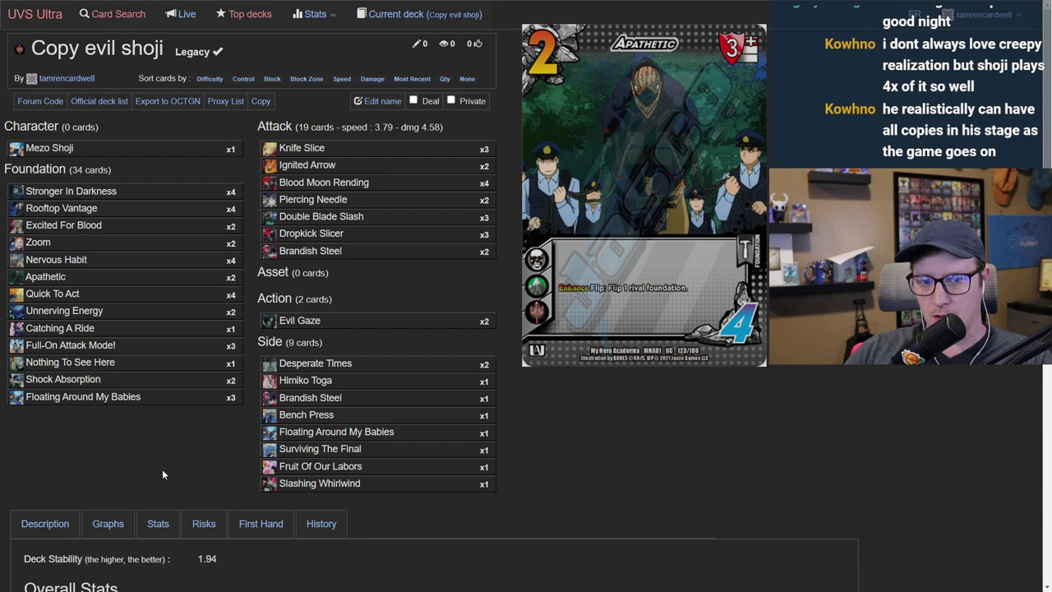
Step: Switch from the deck stats to the card search window showing 600 Evil foundation results
scroll(162, 474, "down", 5)
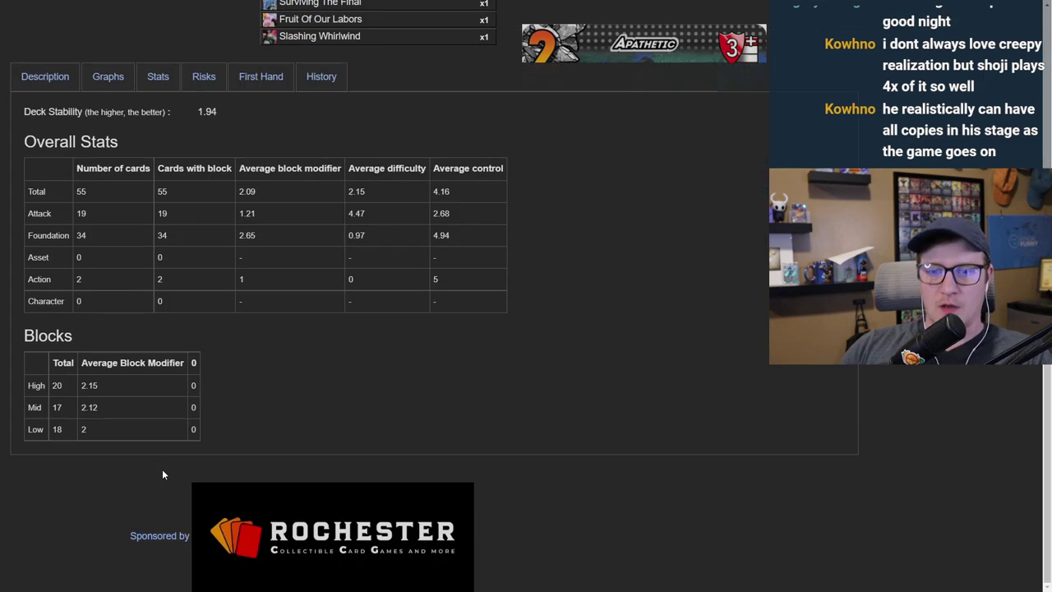
key("alt+Tab")
key("Tab")
key("Tab")
left_click(301, 390)
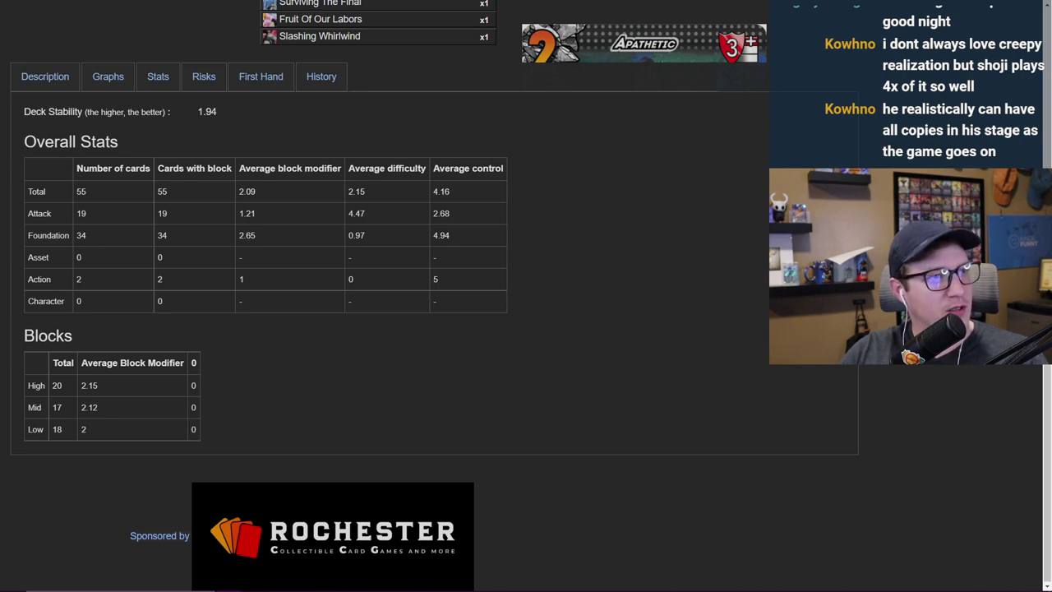
key("alt+Tab")
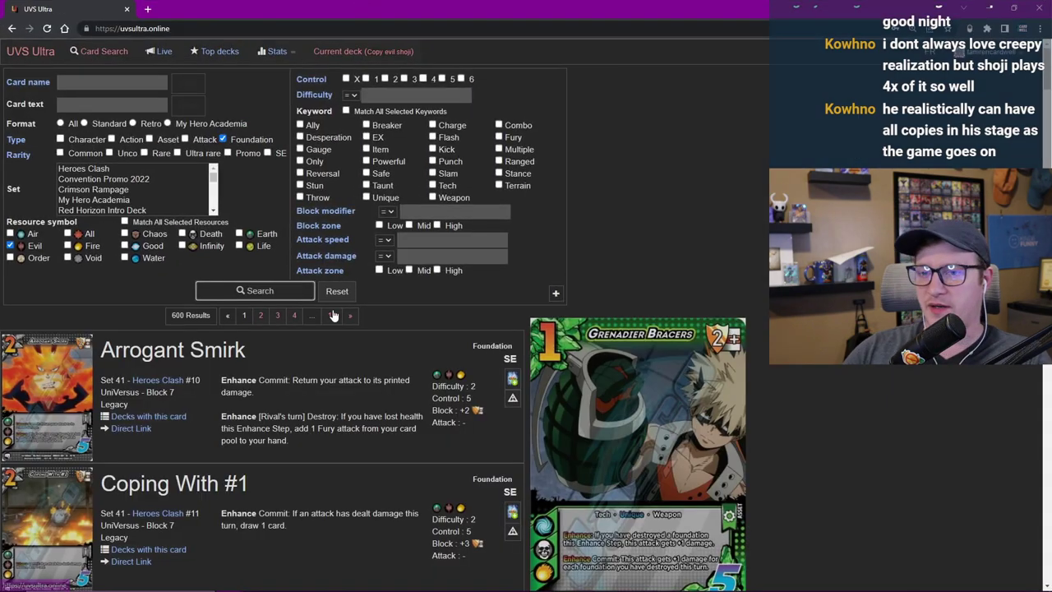
Step: Browse the Evil foundation results and maximize the card search window
scroll(687, 200, "down", 3)
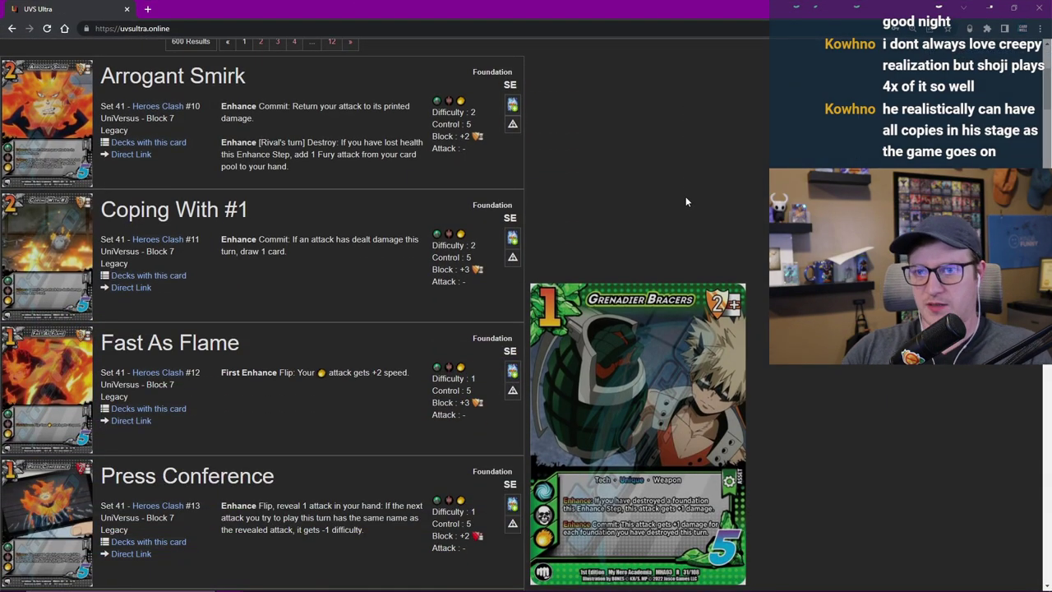
scroll(687, 200, "down", 2)
scroll(687, 201, "down", 5)
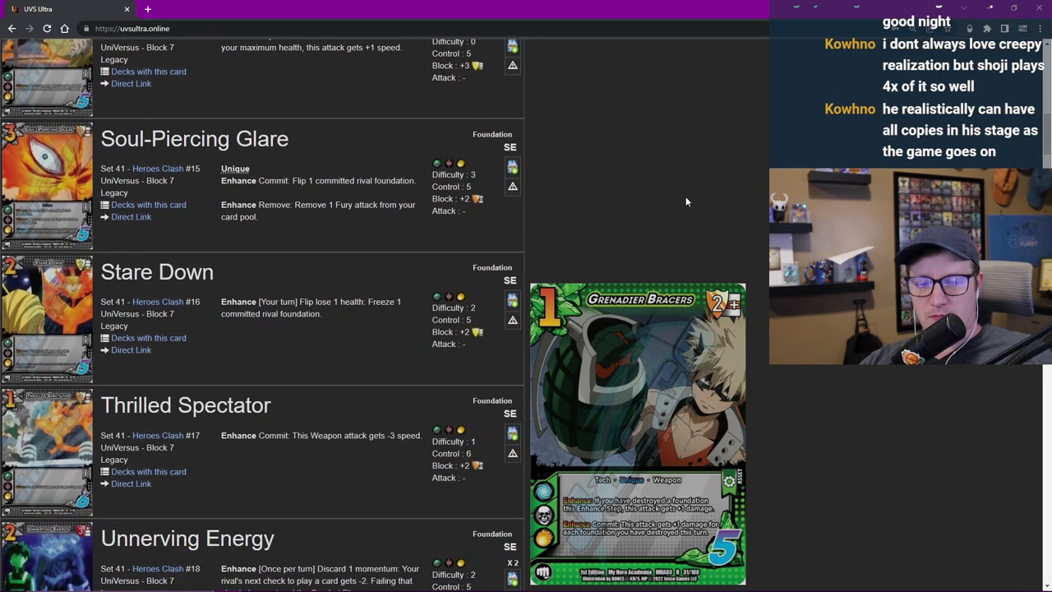
scroll(687, 200, "down", 3)
mouse_move(262, 260)
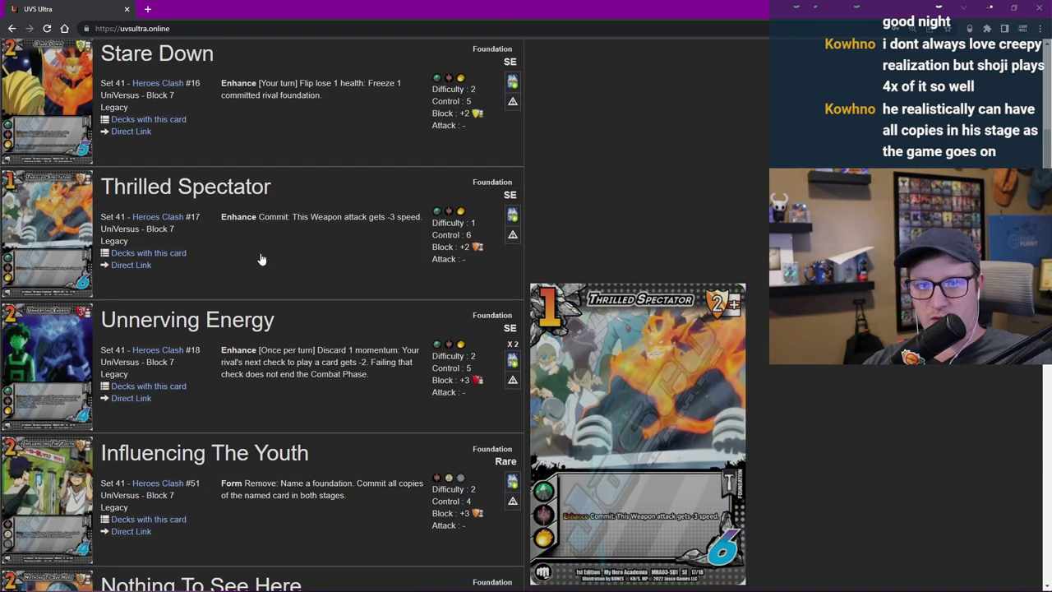
scroll(653, 204, "down", 4)
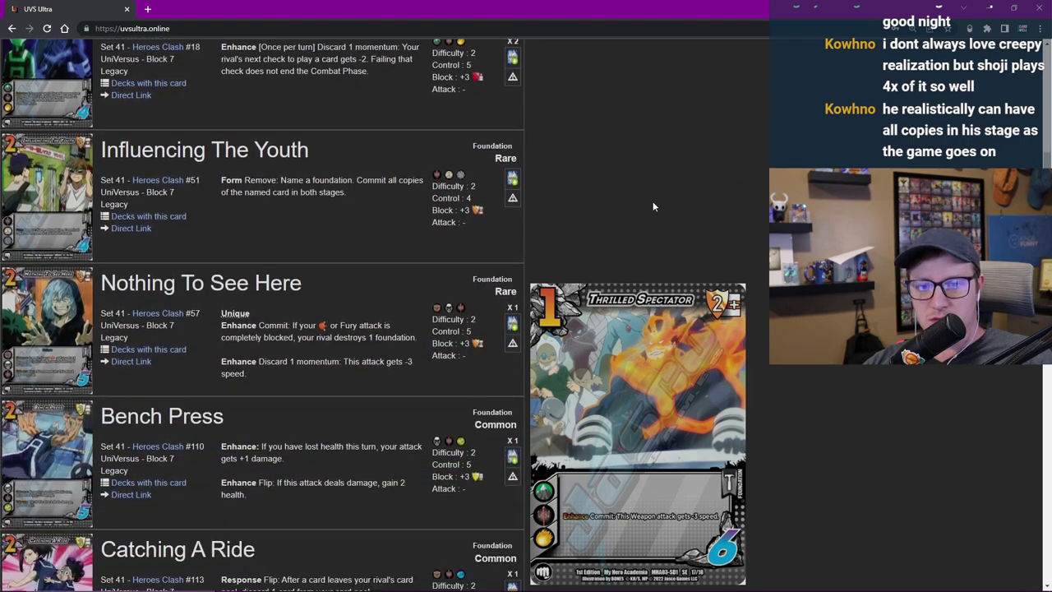
scroll(653, 206, "down", 3)
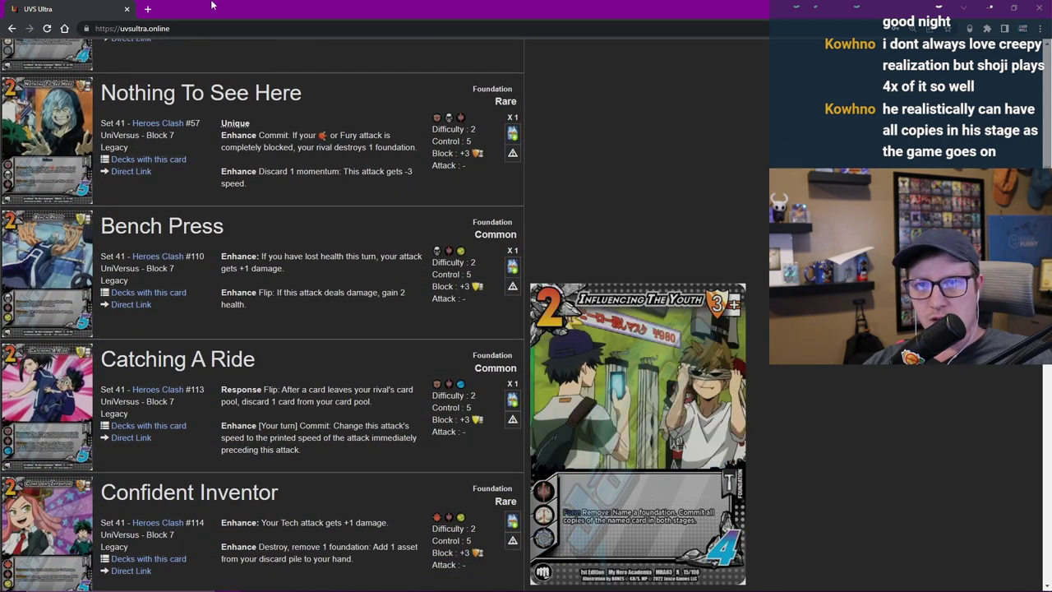
left_click_drag(145, 7, 200, 84)
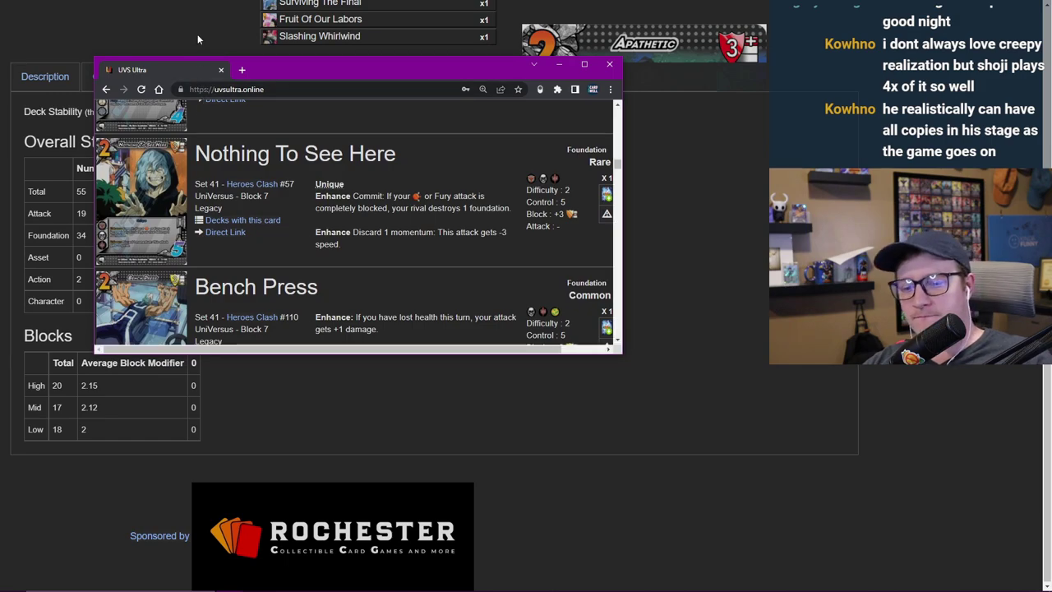
key("super+Up")
key("alt+Tab")
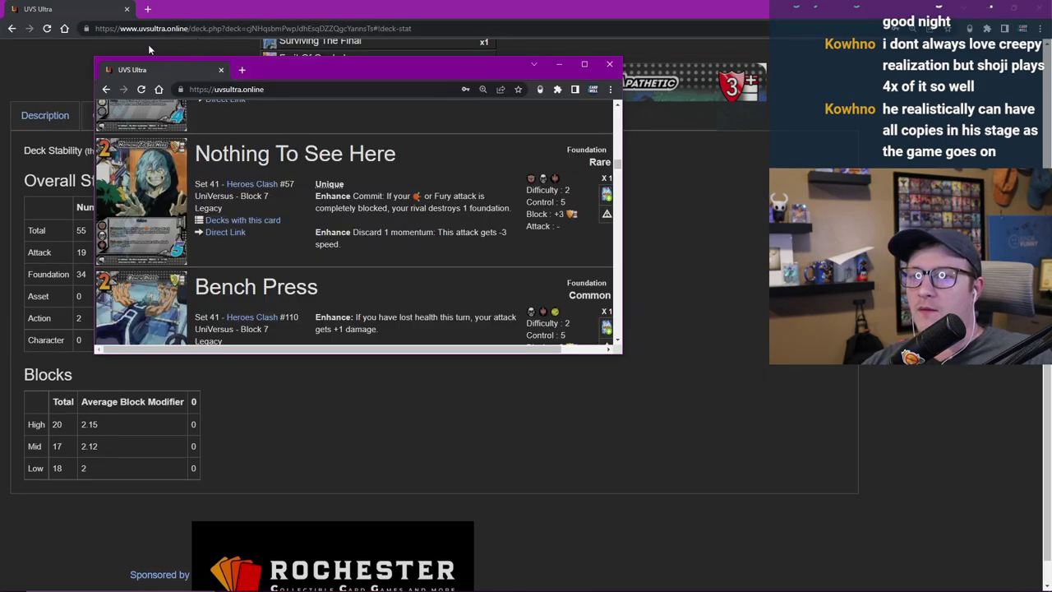
double_click(156, 58)
Step: Scroll through page 1 of the results and move to page 2, opening with Nervous Habit
scroll(461, 198, "up", 3)
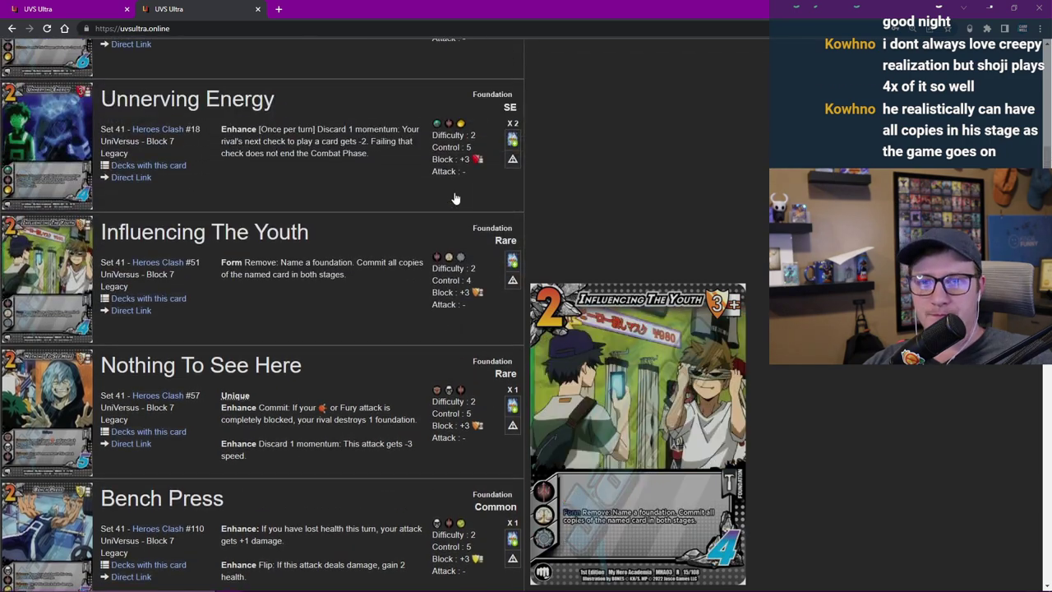
scroll(553, 219, "up", 3)
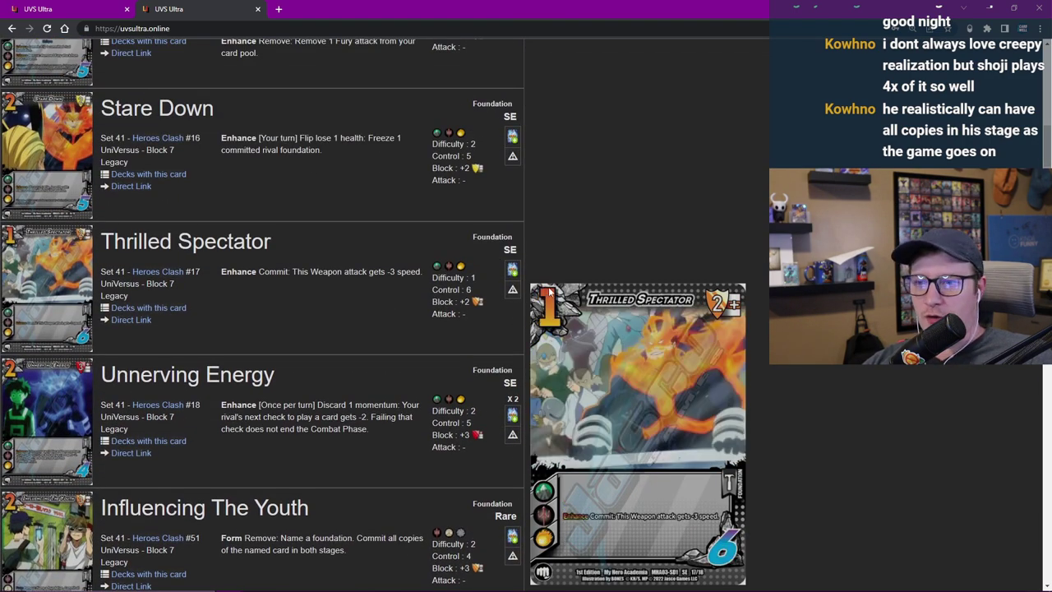
scroll(564, 257, "down", 2)
scroll(564, 261, "down", 4)
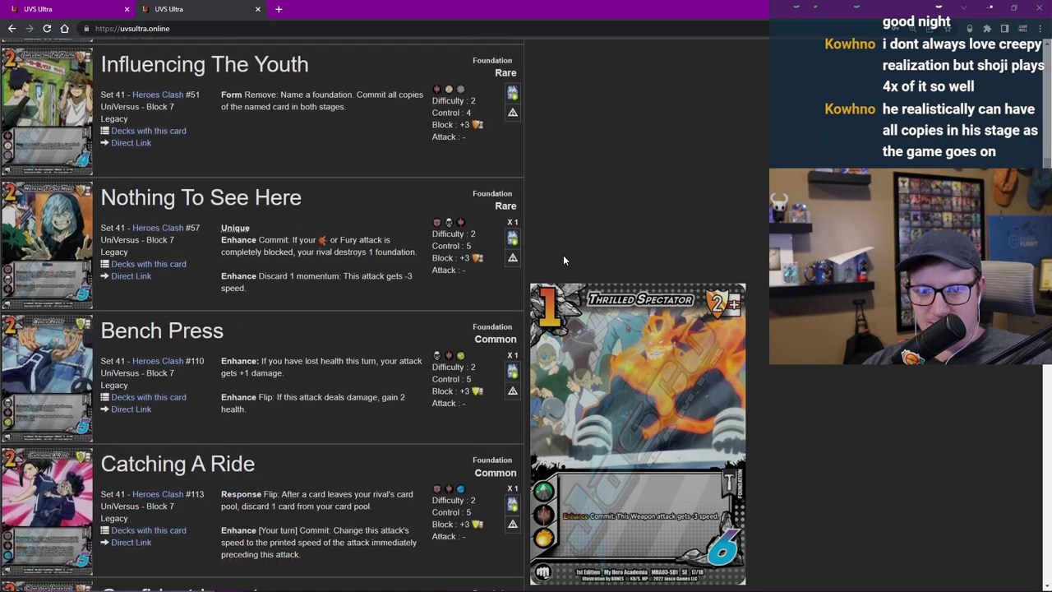
scroll(564, 260, "down", 2)
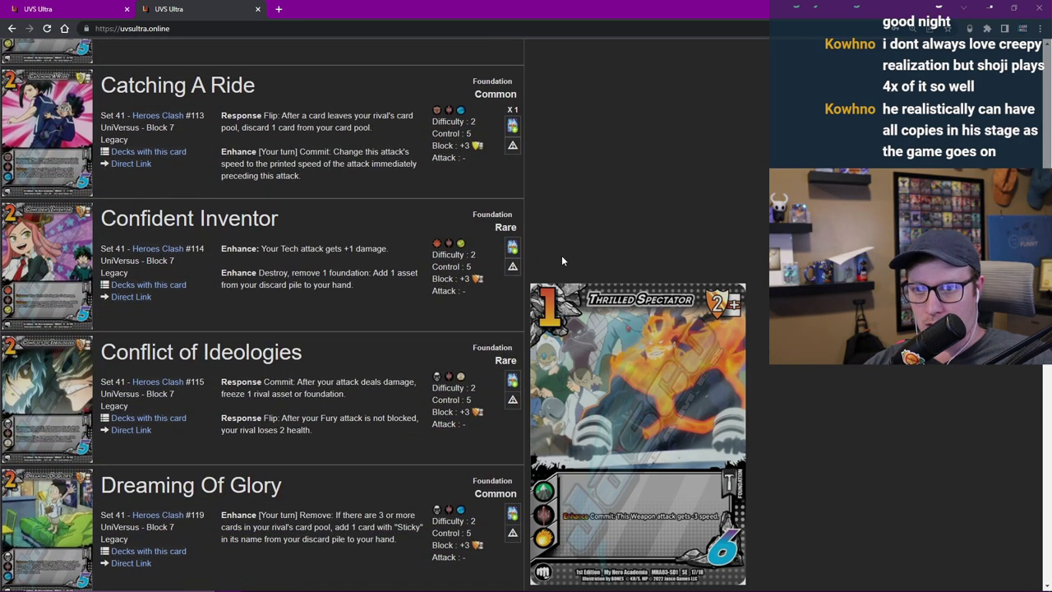
scroll(563, 254, "down", 2)
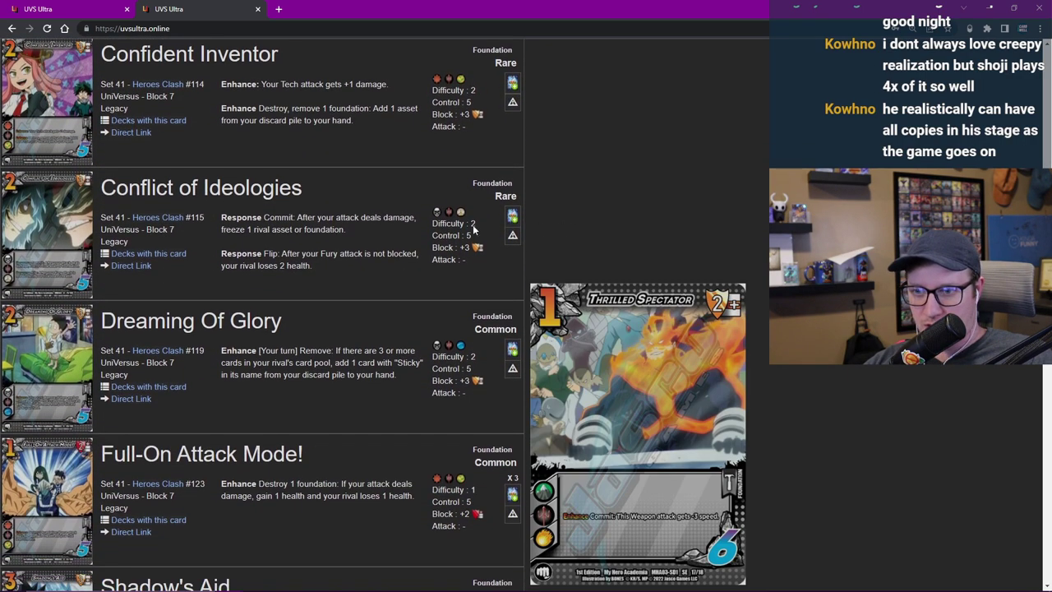
scroll(582, 216, "down", 2)
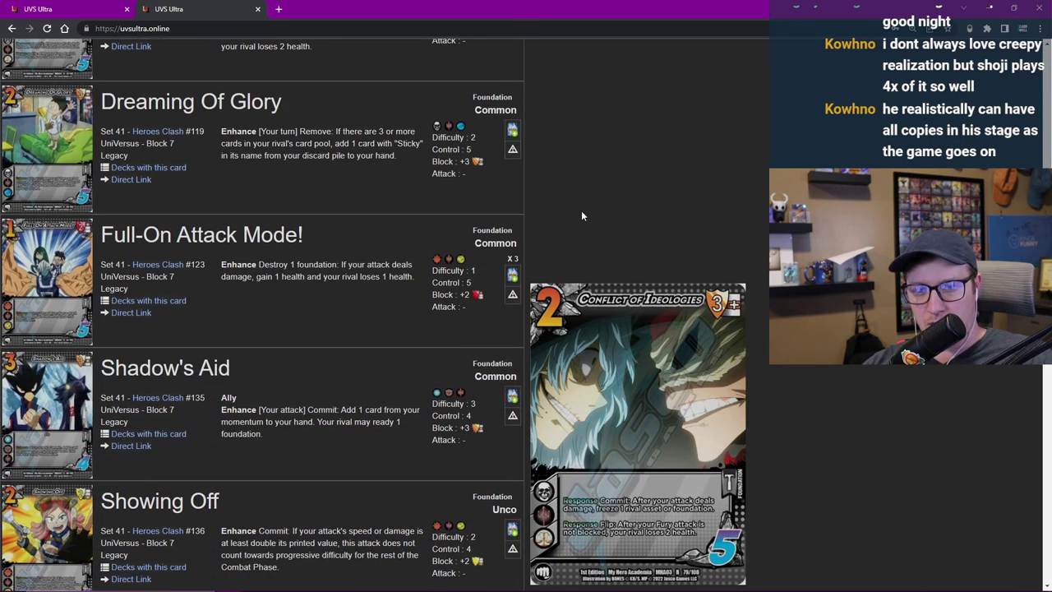
scroll(582, 215, "down", 2)
scroll(582, 215, "down", 3)
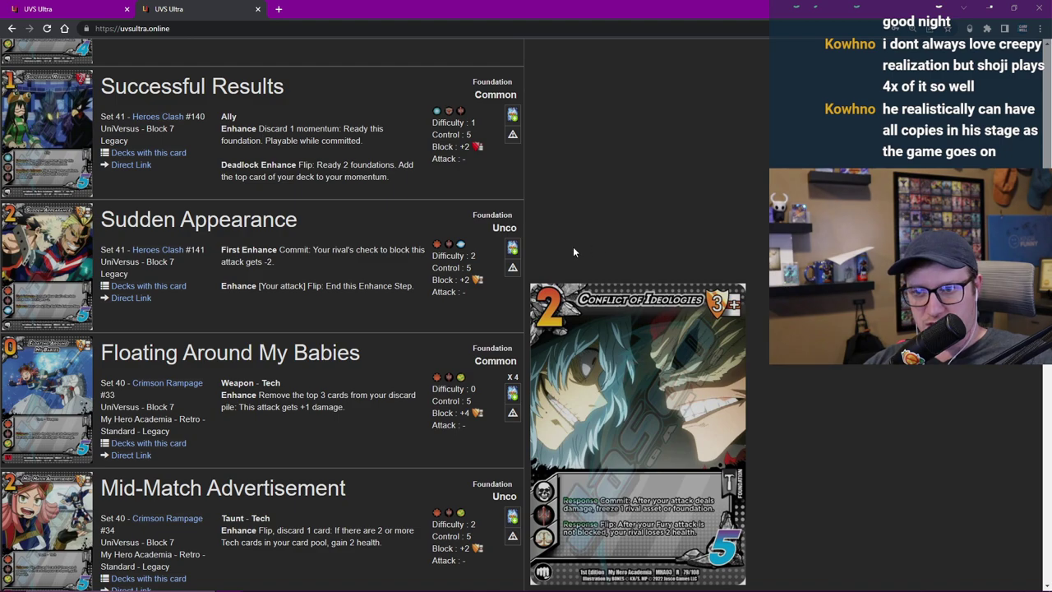
scroll(609, 242, "down", 2)
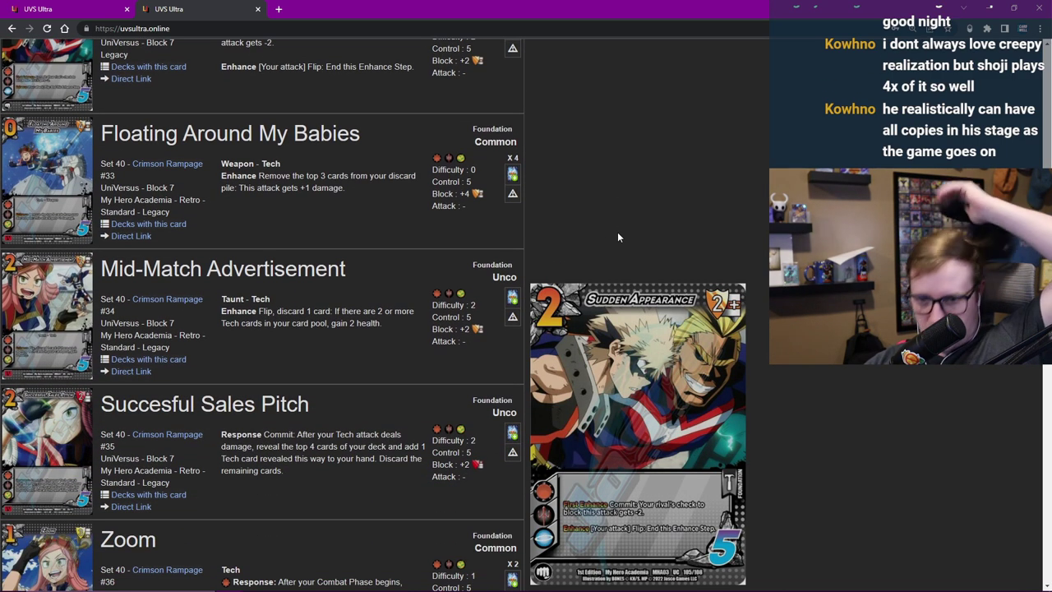
scroll(617, 237, "down", 4)
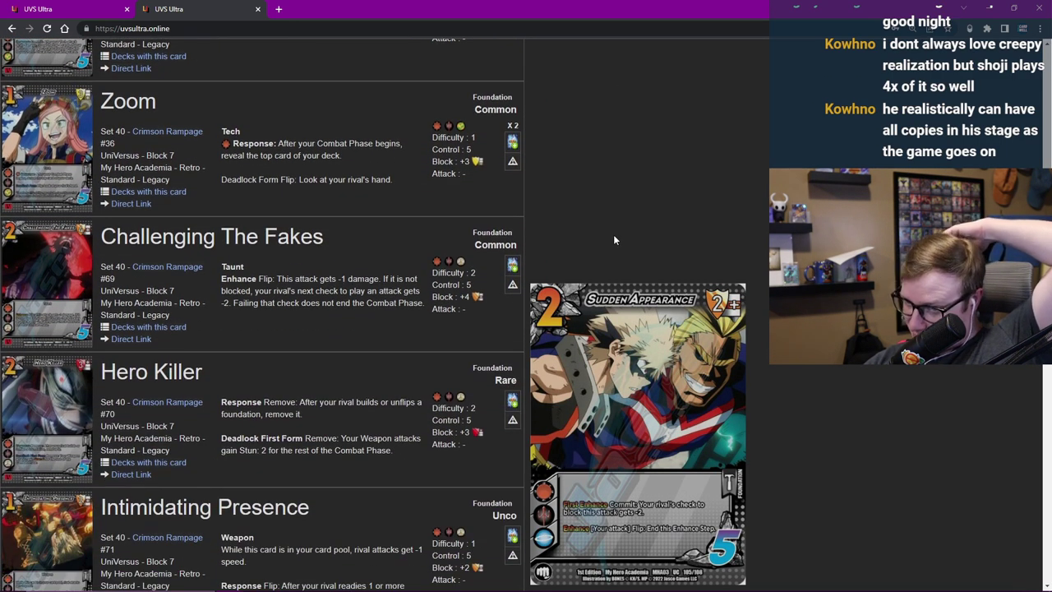
scroll(614, 235, "down", 3)
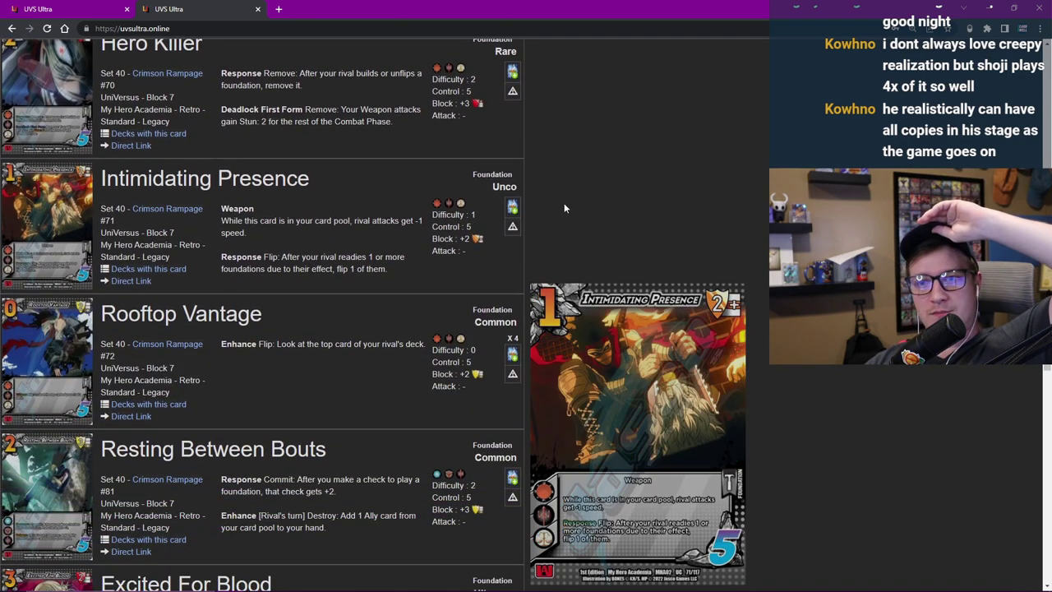
scroll(564, 209, "down", 2)
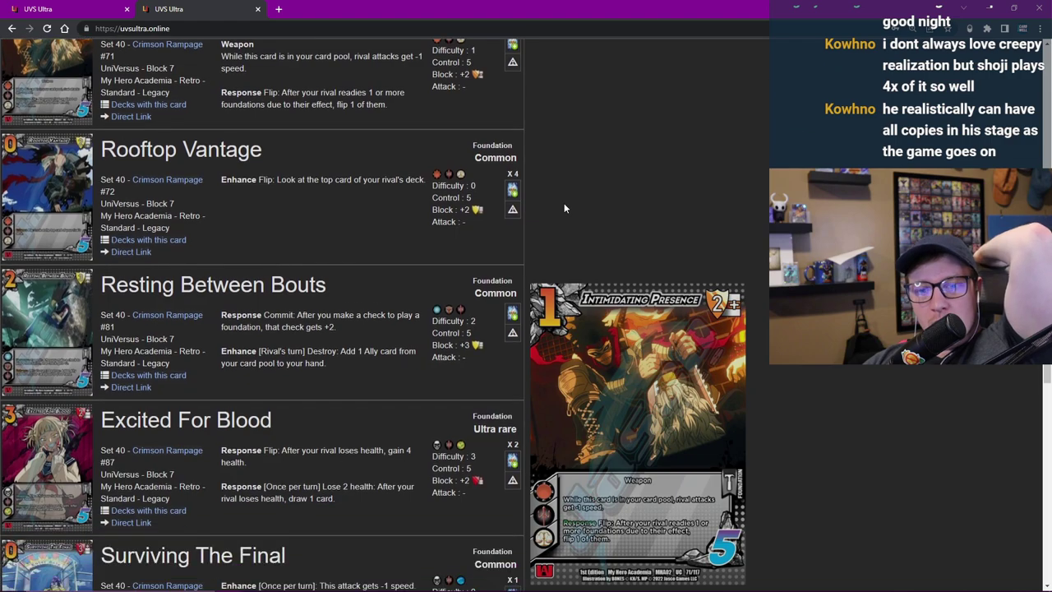
scroll(564, 206, "up", 2)
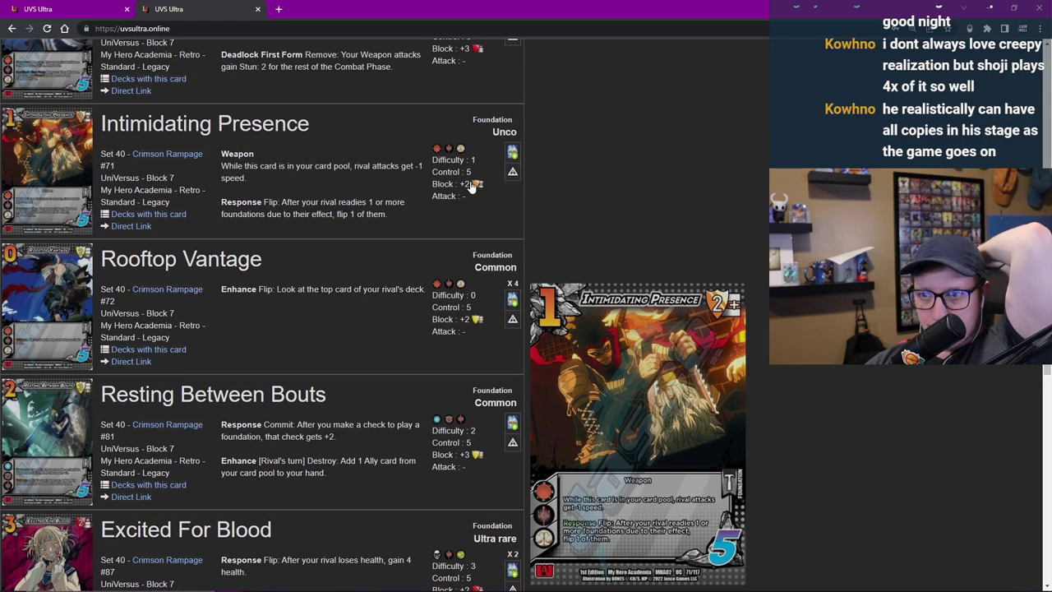
scroll(548, 159, "down", 3)
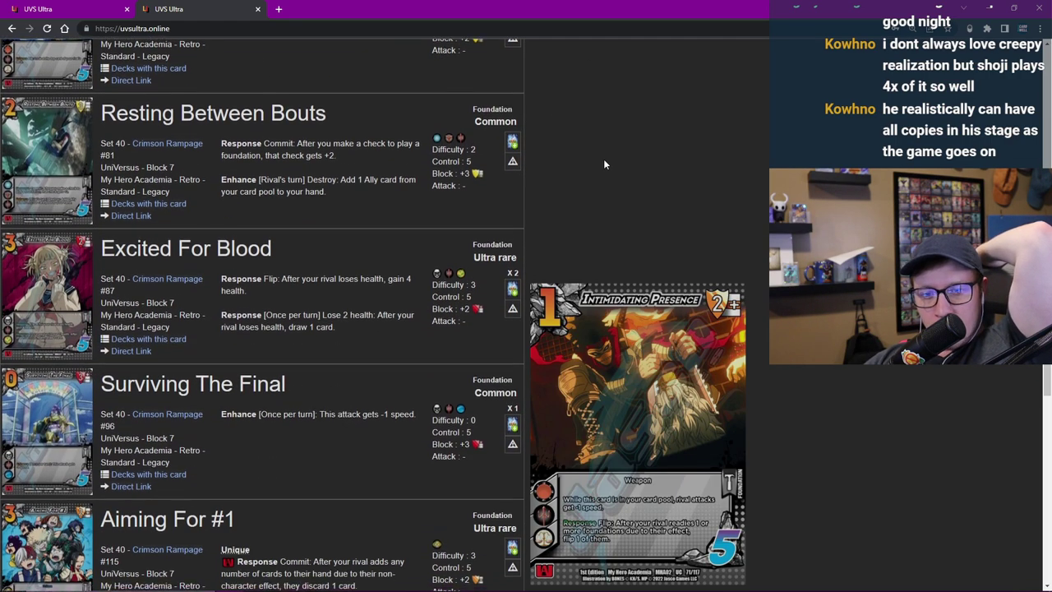
scroll(604, 164, "down", 3)
scroll(604, 164, "down", 3)
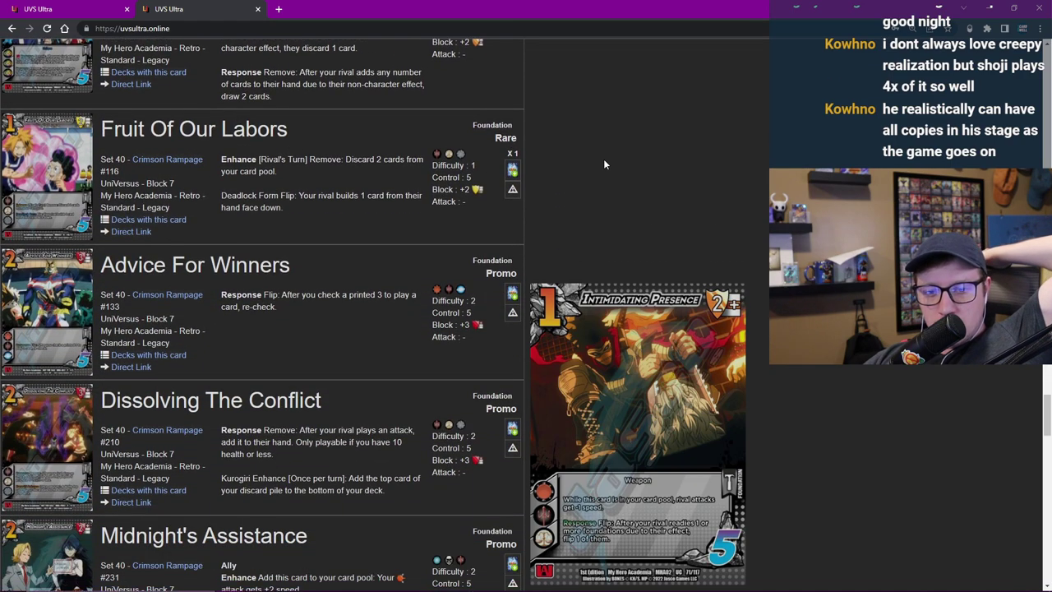
scroll(604, 164, "down", 1)
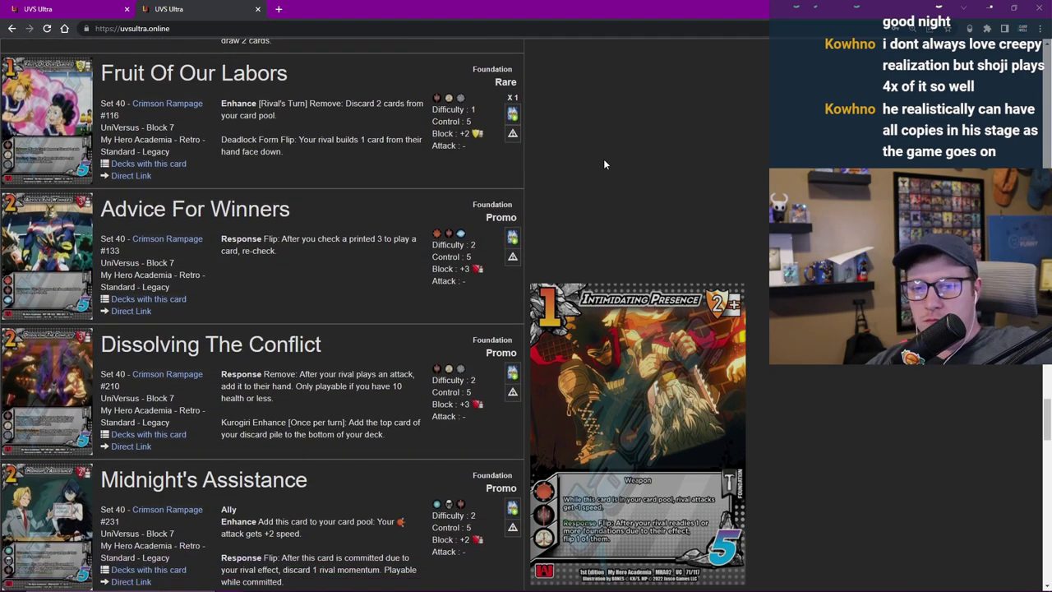
scroll(605, 165, "down", 6)
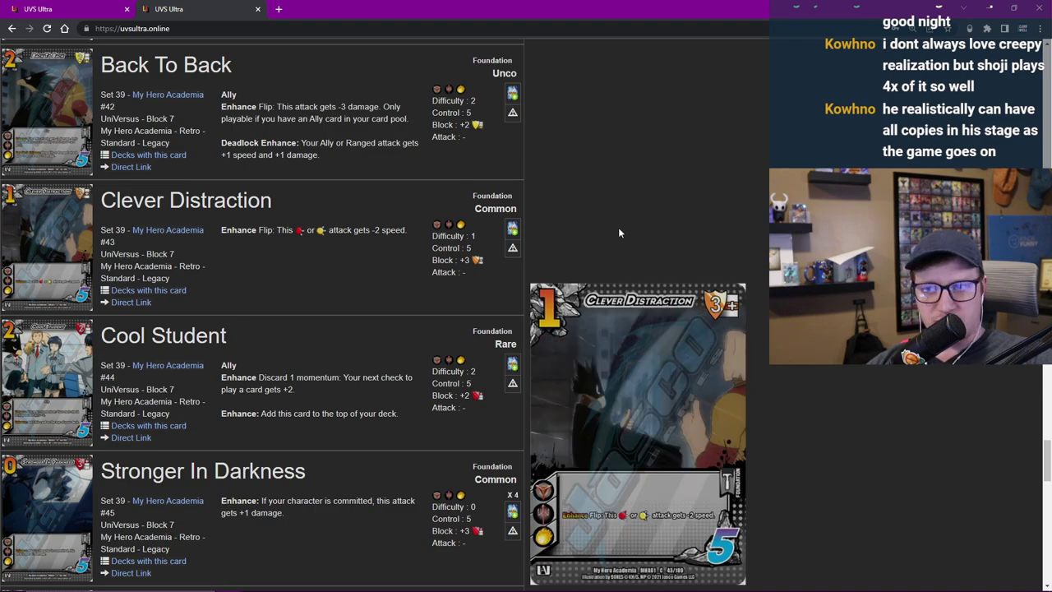
scroll(608, 213, "down", 2)
scroll(599, 203, "down", 5)
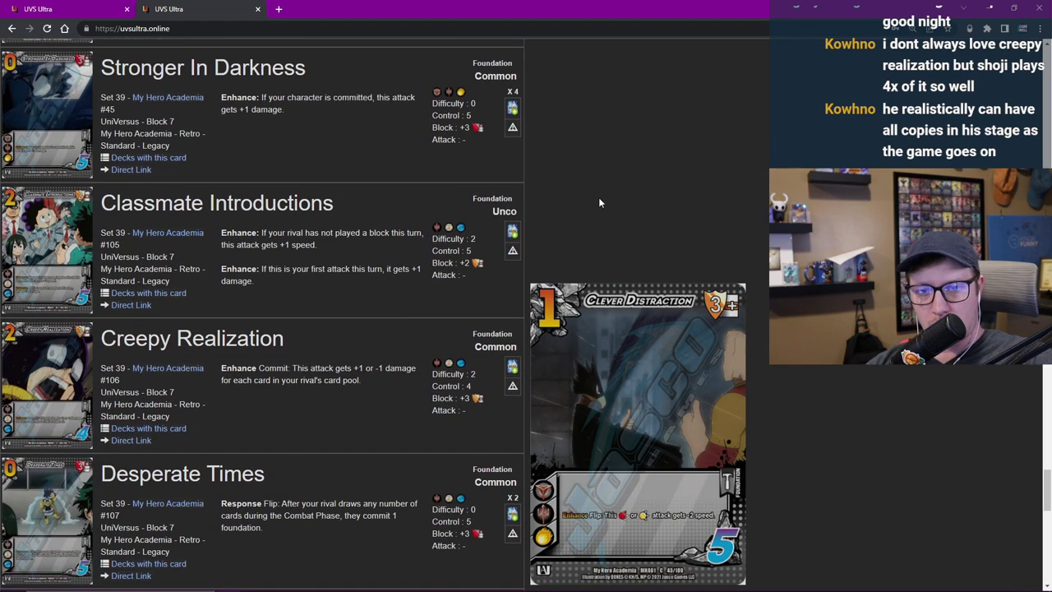
scroll(600, 202, "down", 3)
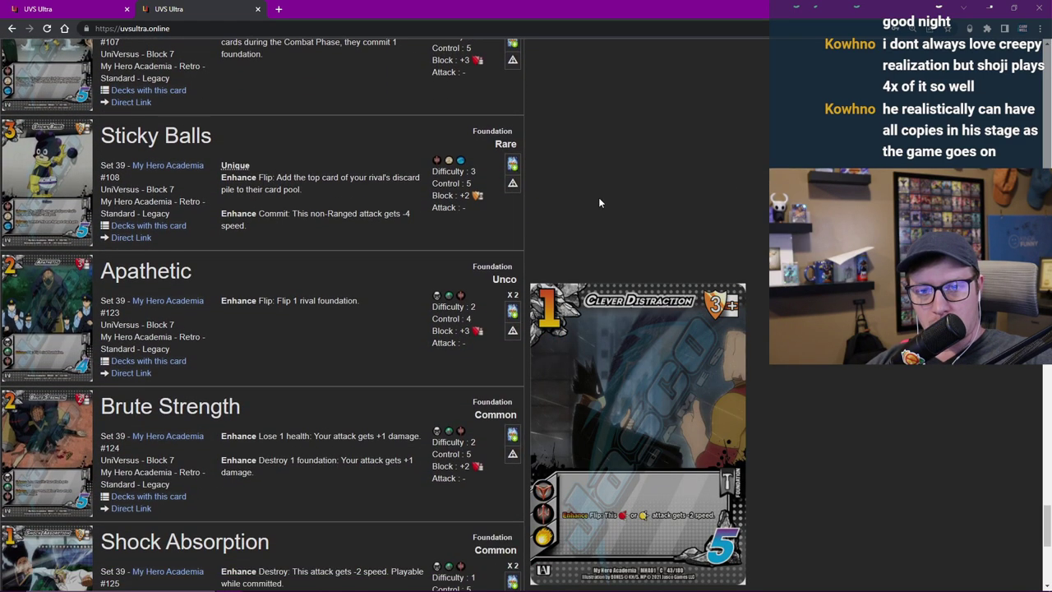
scroll(600, 202, "up", 3)
scroll(606, 195, "down", 6)
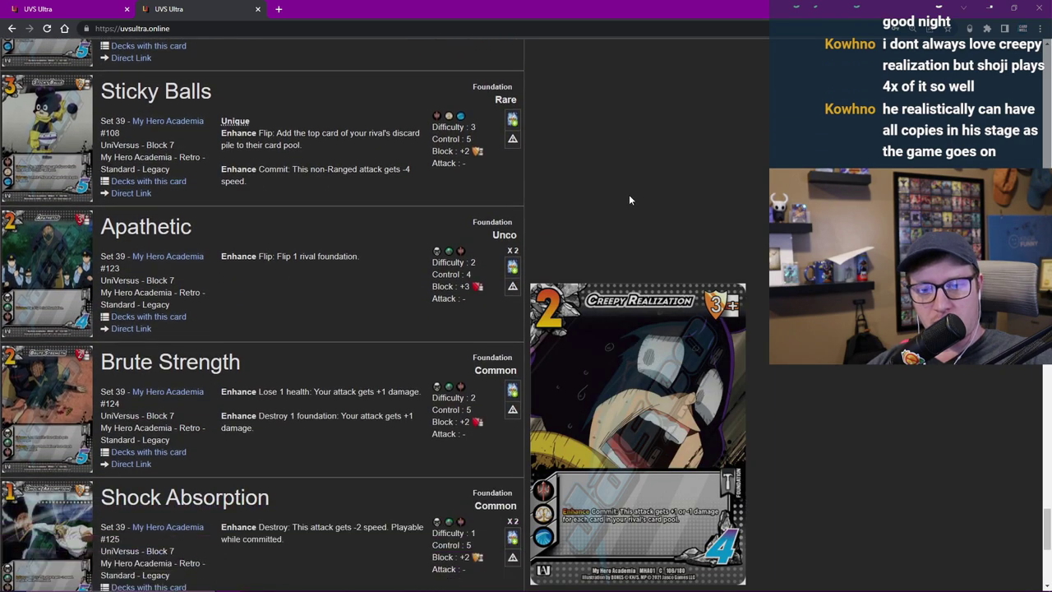
scroll(617, 207, "down", 2)
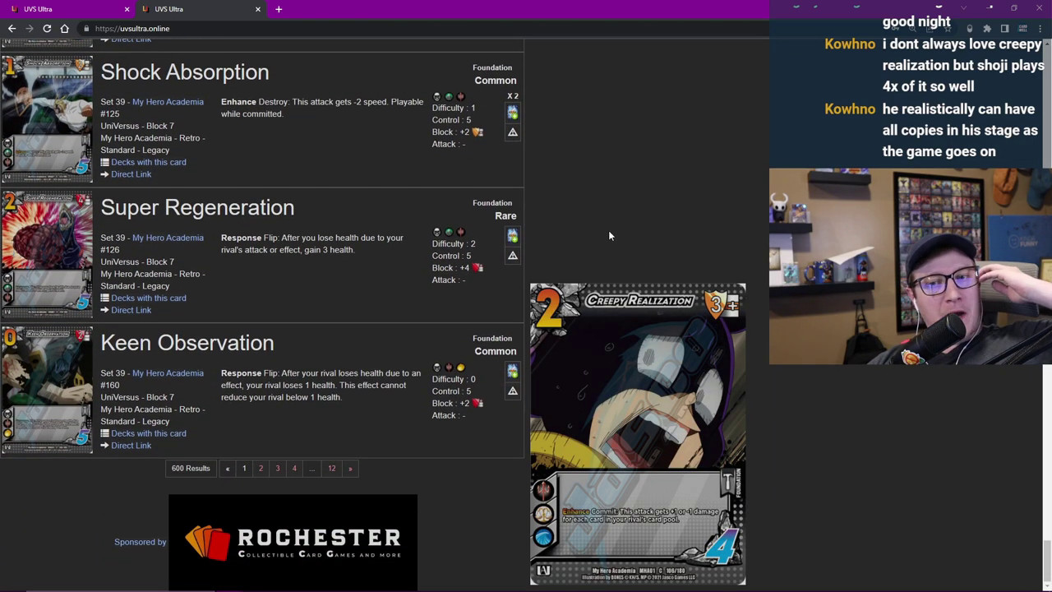
left_click(262, 469)
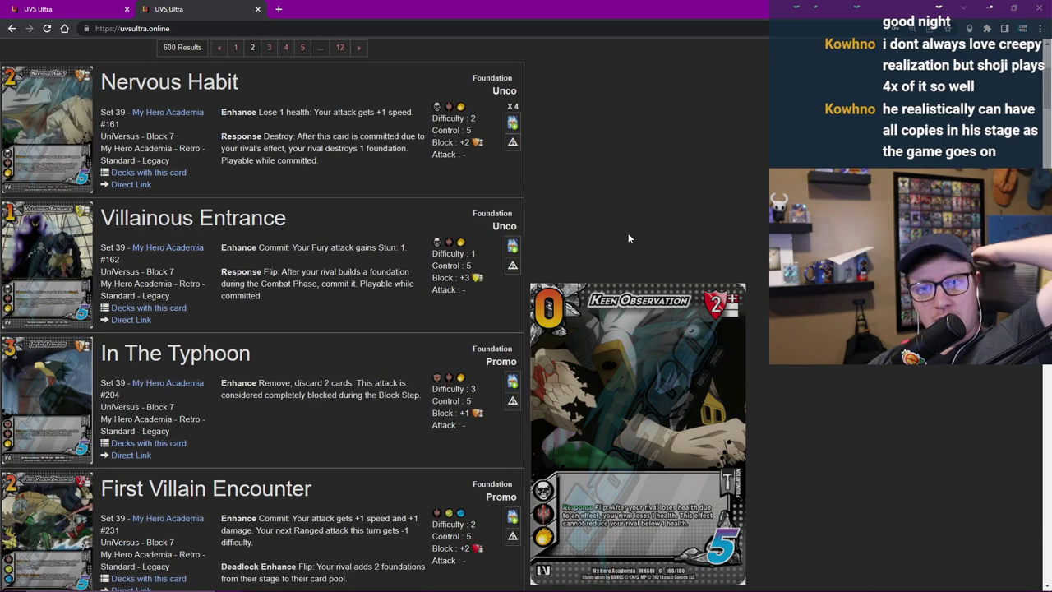
scroll(610, 190, "down", 4)
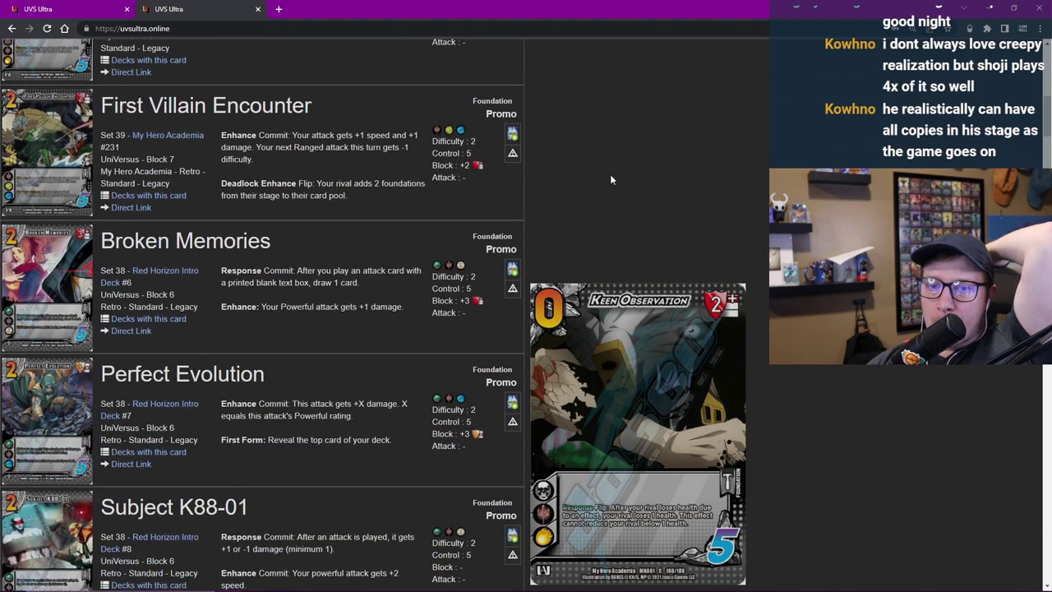
scroll(610, 174, "up", 7)
Step: Return to page 1 of the results and scroll down to Thrilled Spectator
left_click(236, 317)
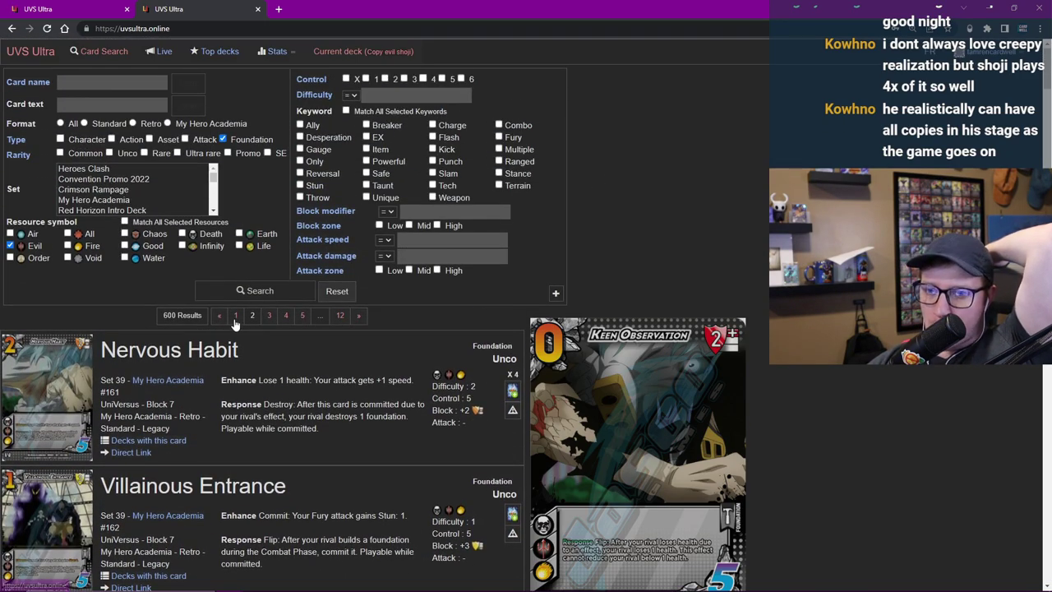
scroll(625, 217, "down", 2)
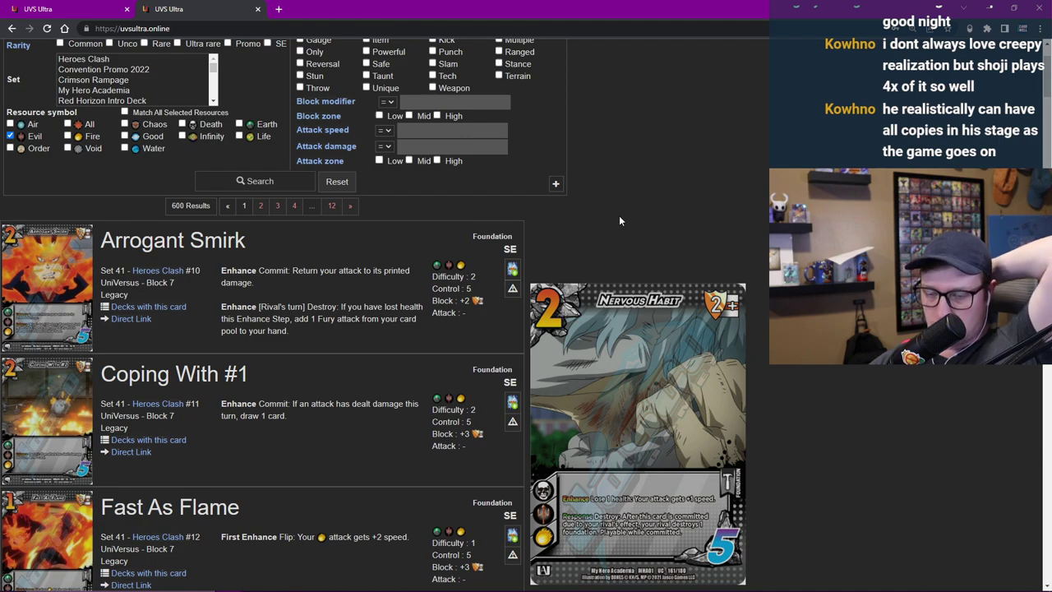
scroll(621, 221, "down", 4)
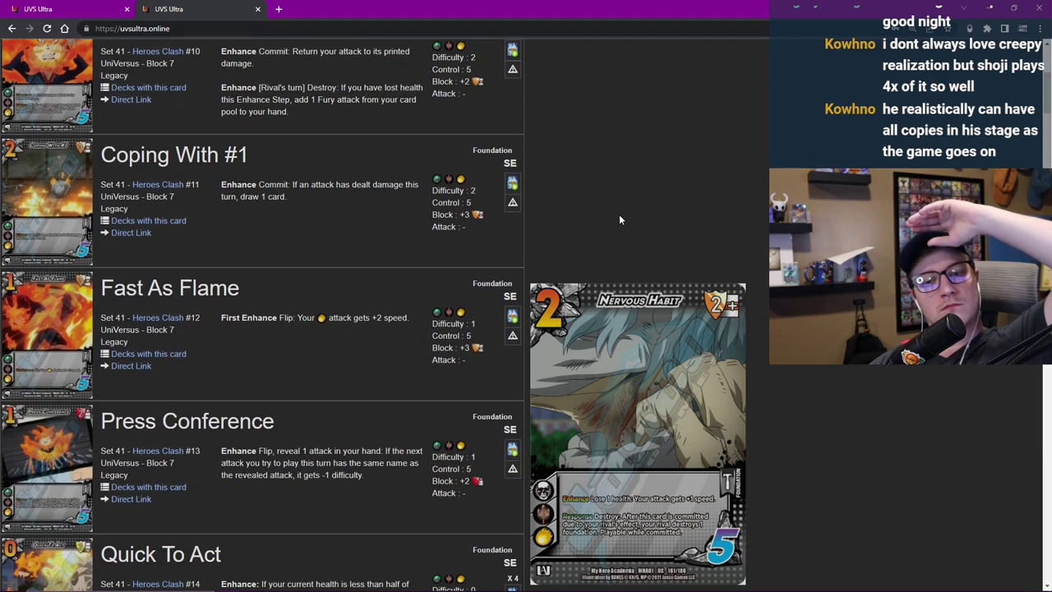
scroll(621, 219, "down", 10)
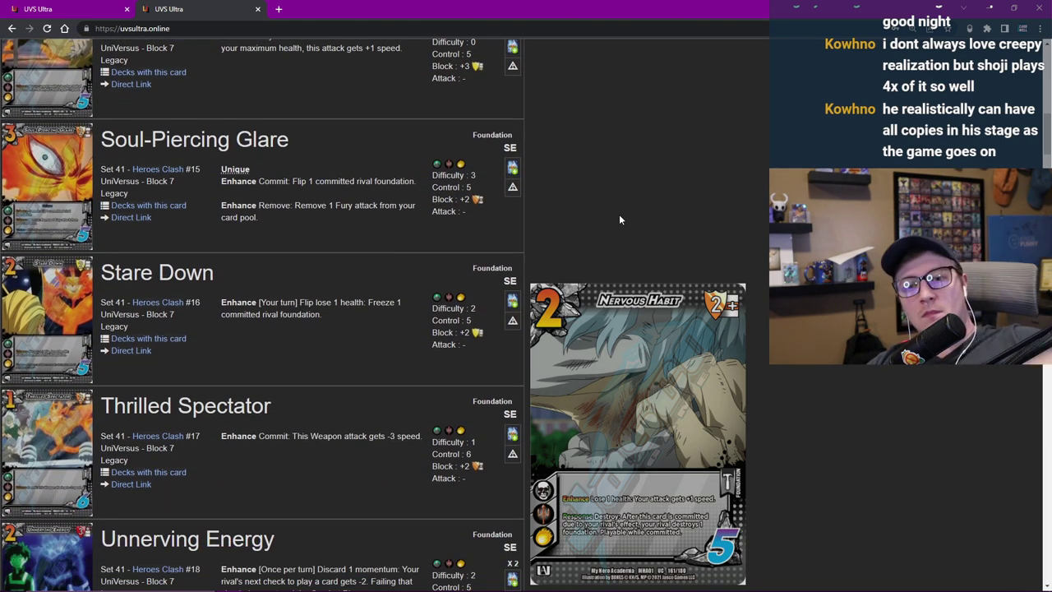
scroll(621, 219, "down", 4)
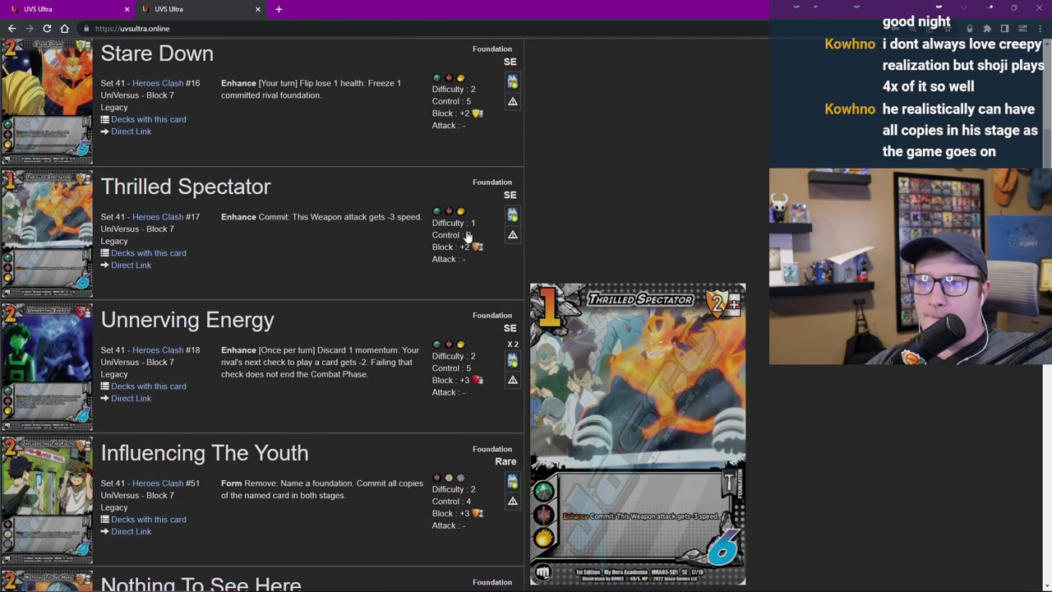
mouse_move(513, 217)
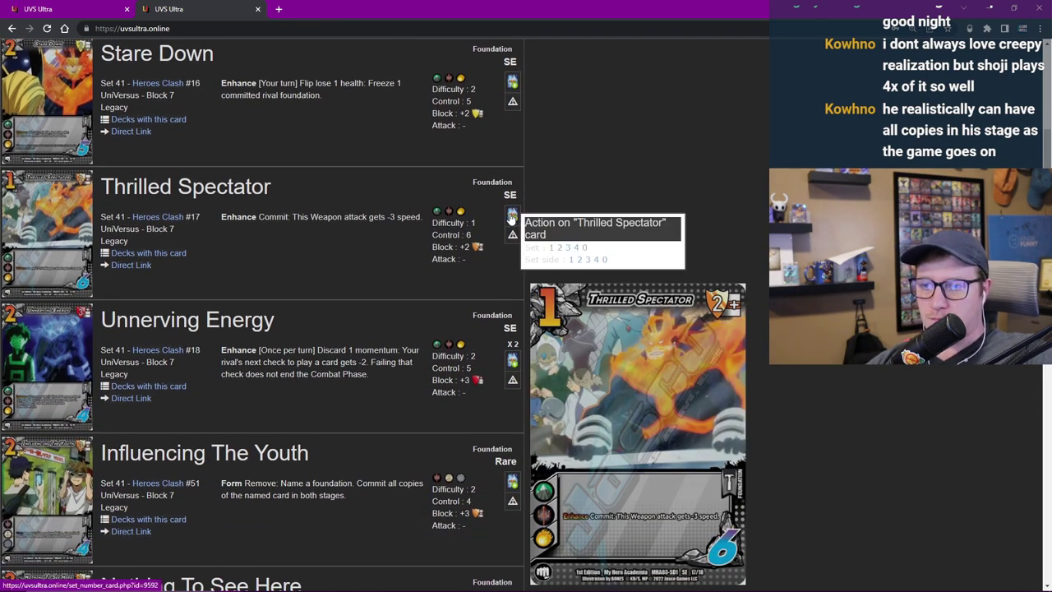
Step: Add two Thrilled Spectator to the deck and review its block totals
left_click(561, 249)
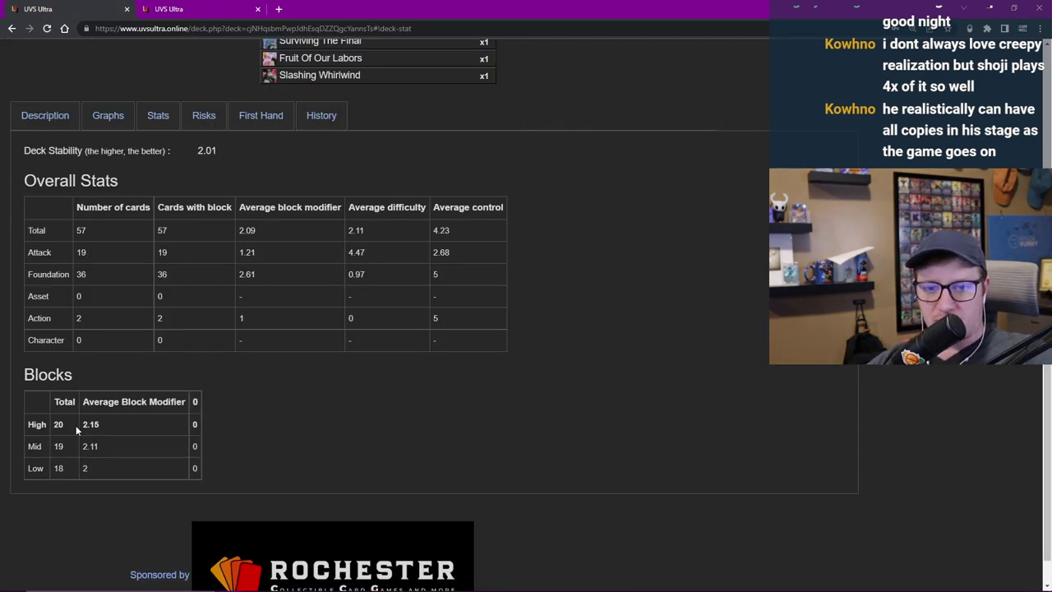
left_click_drag(61, 466, 45, 478)
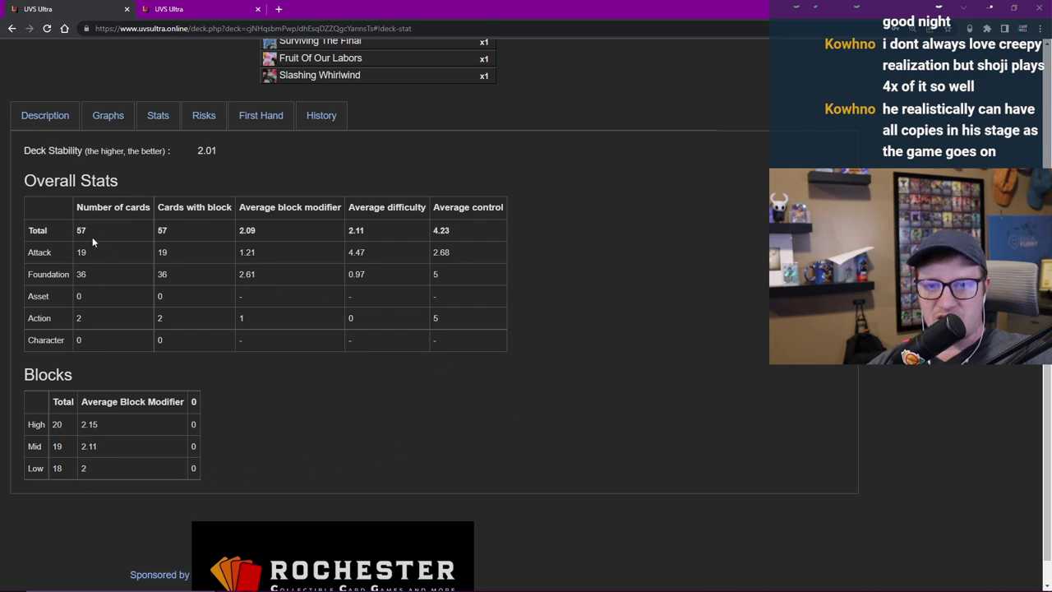
scroll(582, 346, "up", 5)
scroll(582, 351, "up", 1)
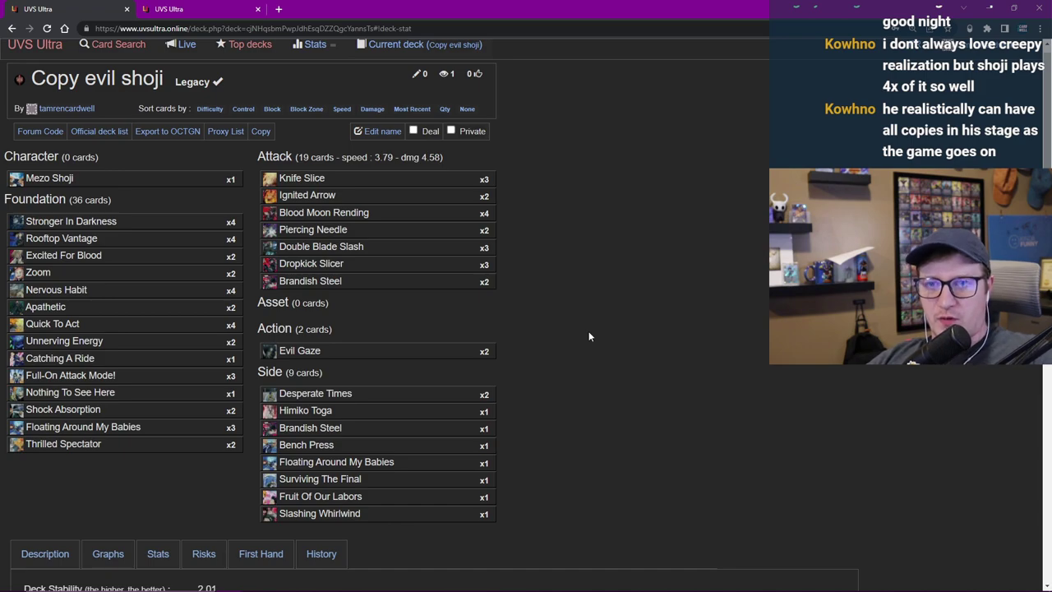
mouse_move(302, 178)
Step: Close the extra second tab and make the browser full screen
left_click(220, 10)
left_click(257, 8)
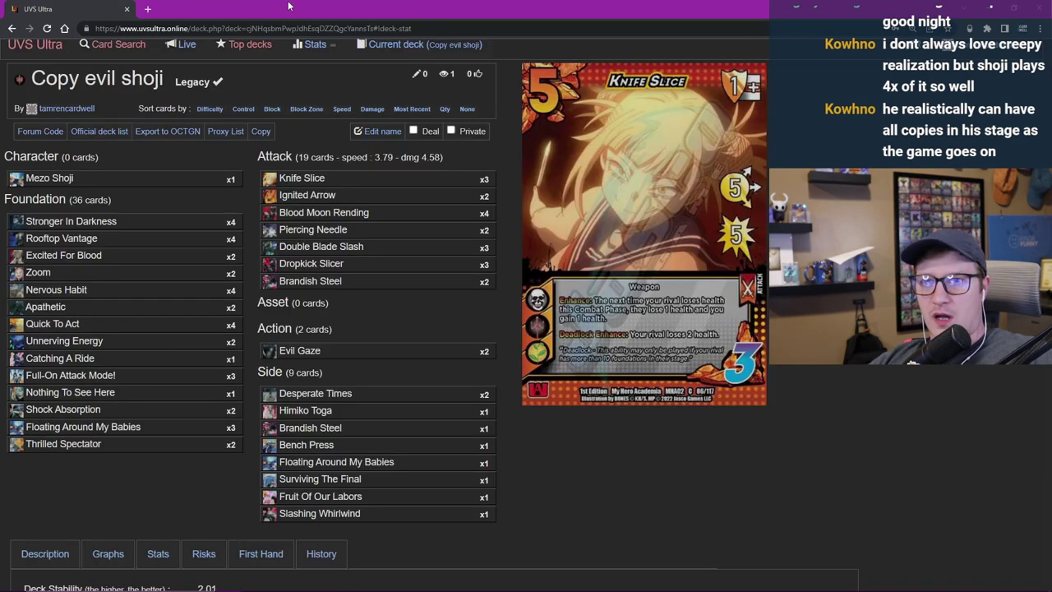
key("F11")
mouse_move(157, 139)
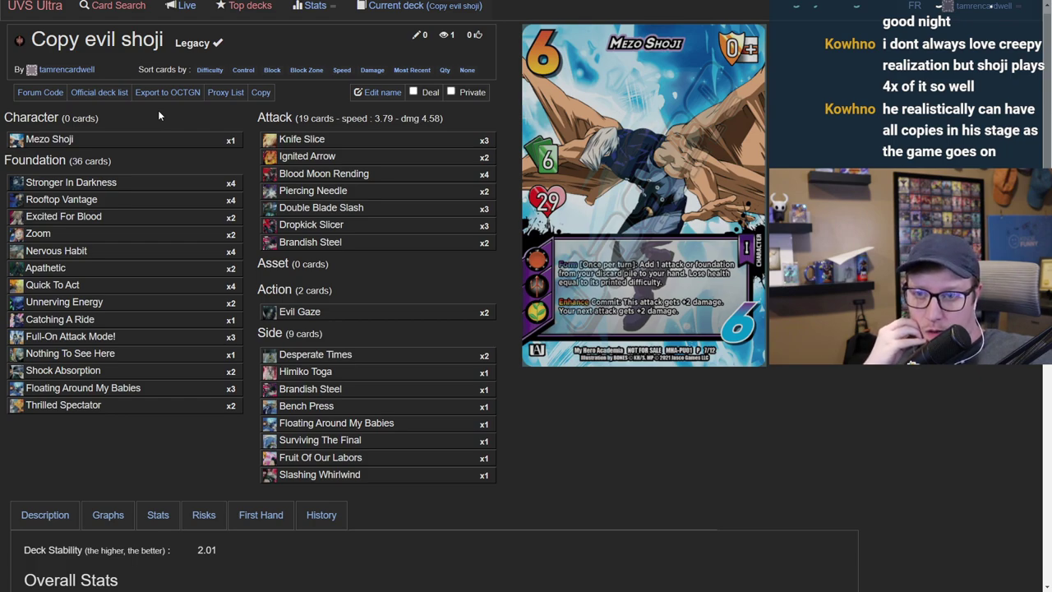
Step: Set Catching A Ride to 0 and Bench Press to 1 copy in the foundations
mouse_move(316, 180)
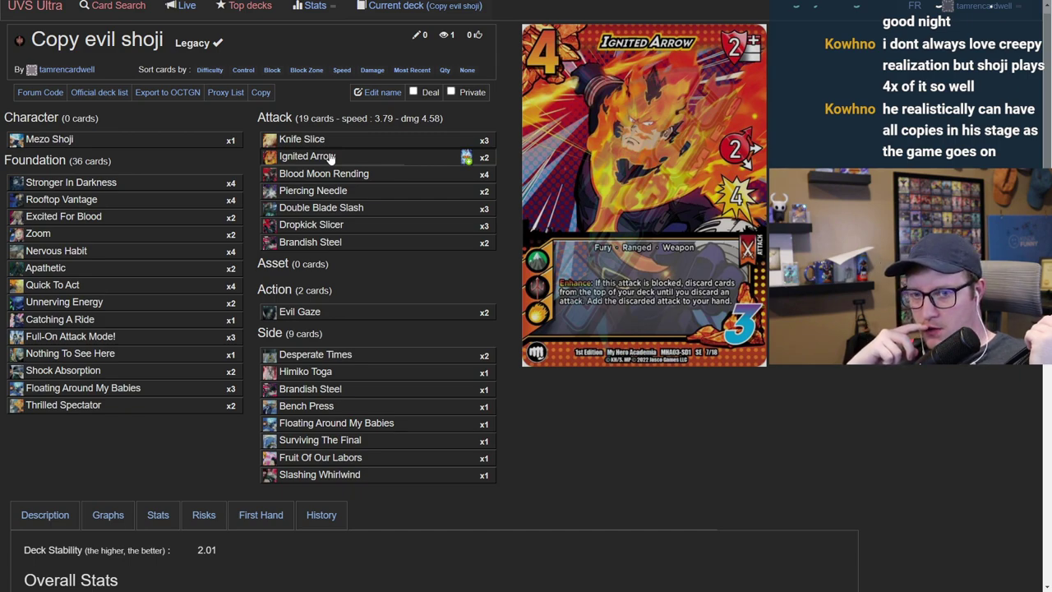
mouse_move(164, 376)
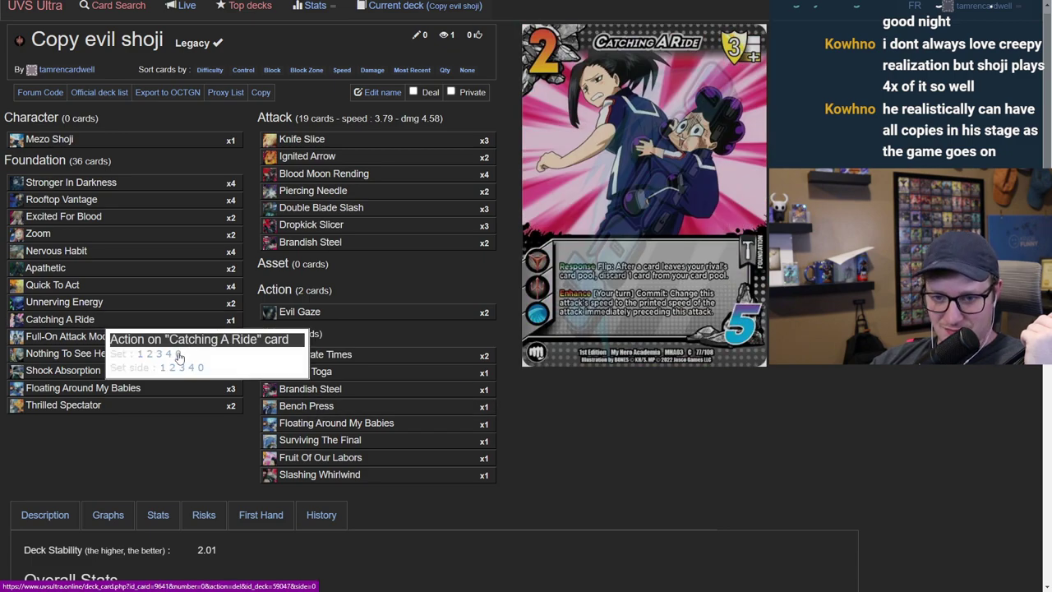
left_click(179, 354)
mouse_move(473, 409)
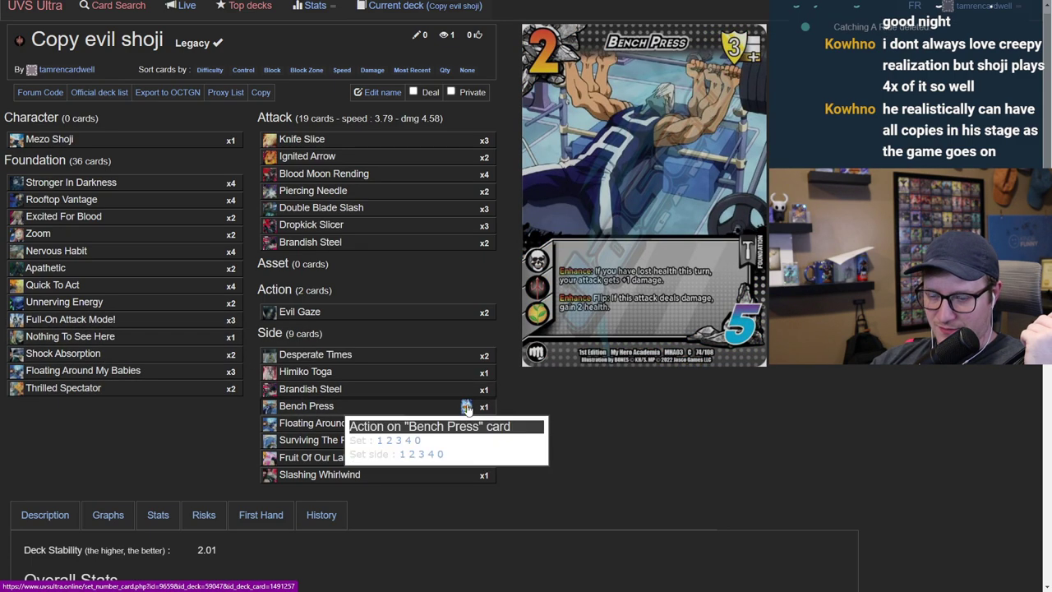
left_click(383, 439)
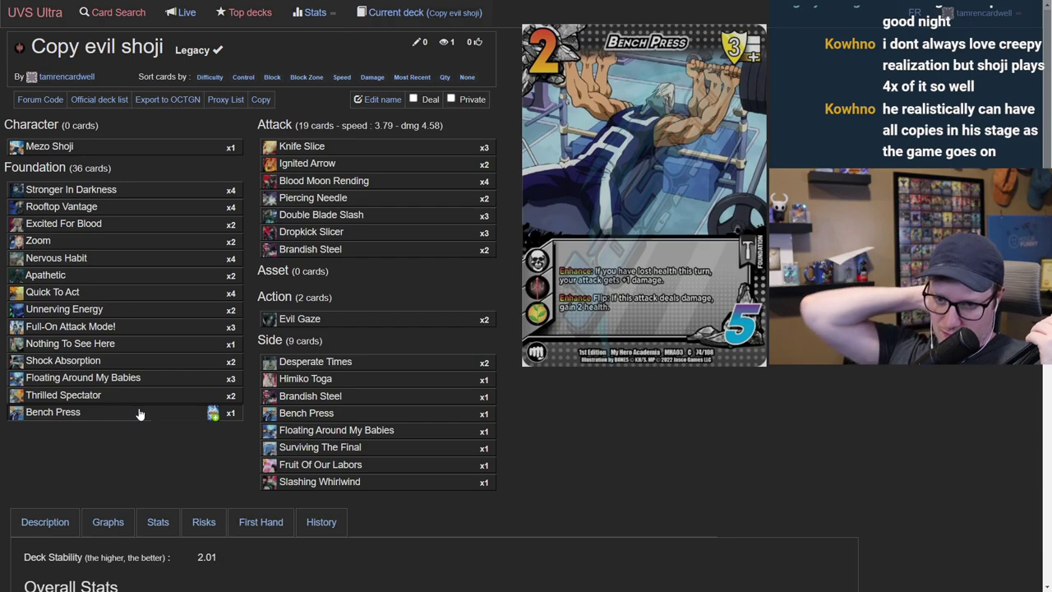
scroll(139, 468, "down", 5)
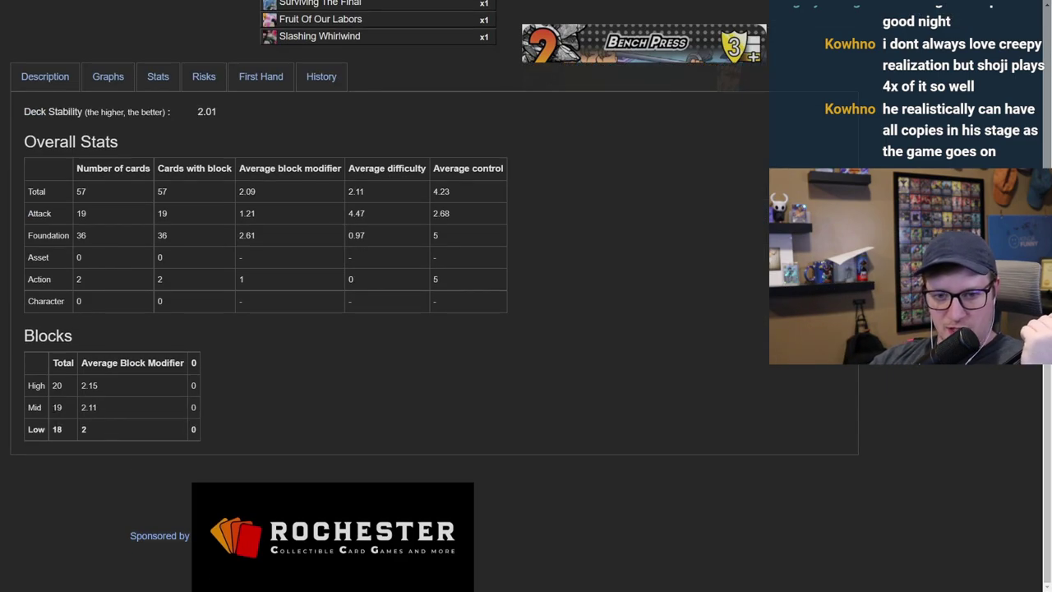
scroll(599, 388, "up", 4)
scroll(599, 391, "up", 1)
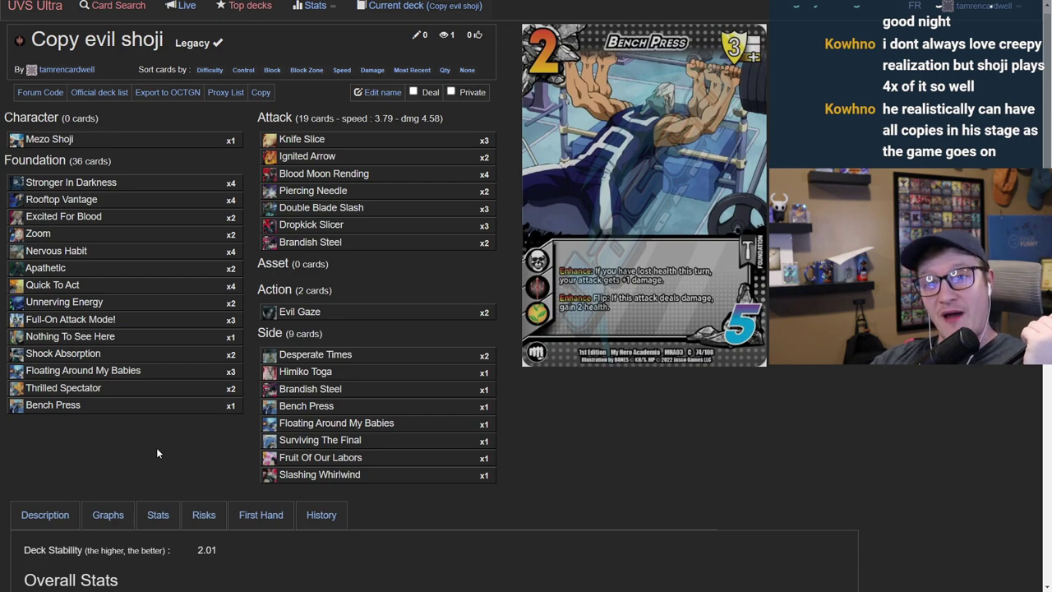
mouse_move(122, 191)
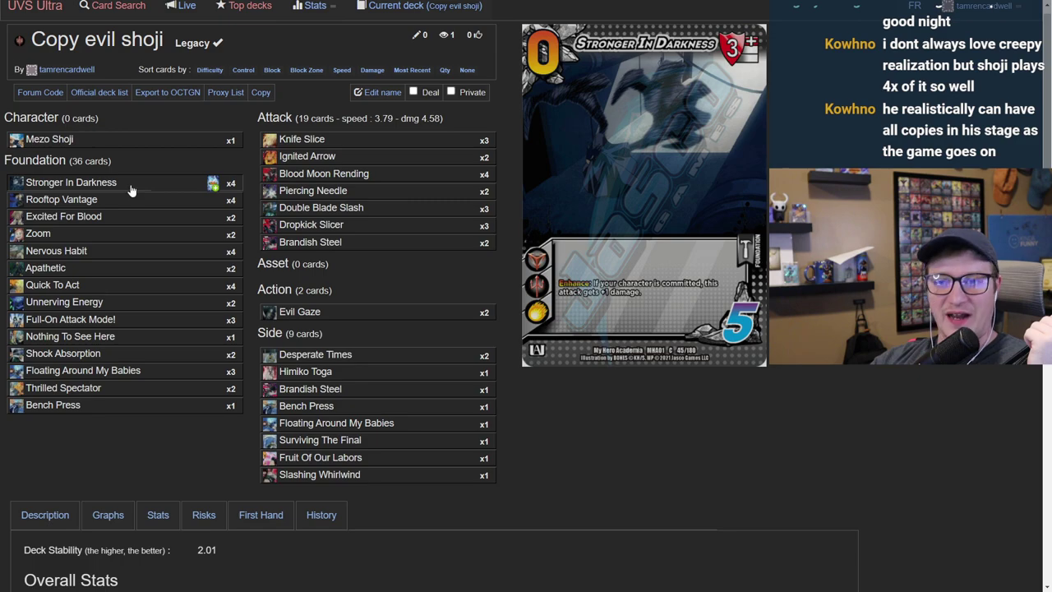
mouse_move(137, 371)
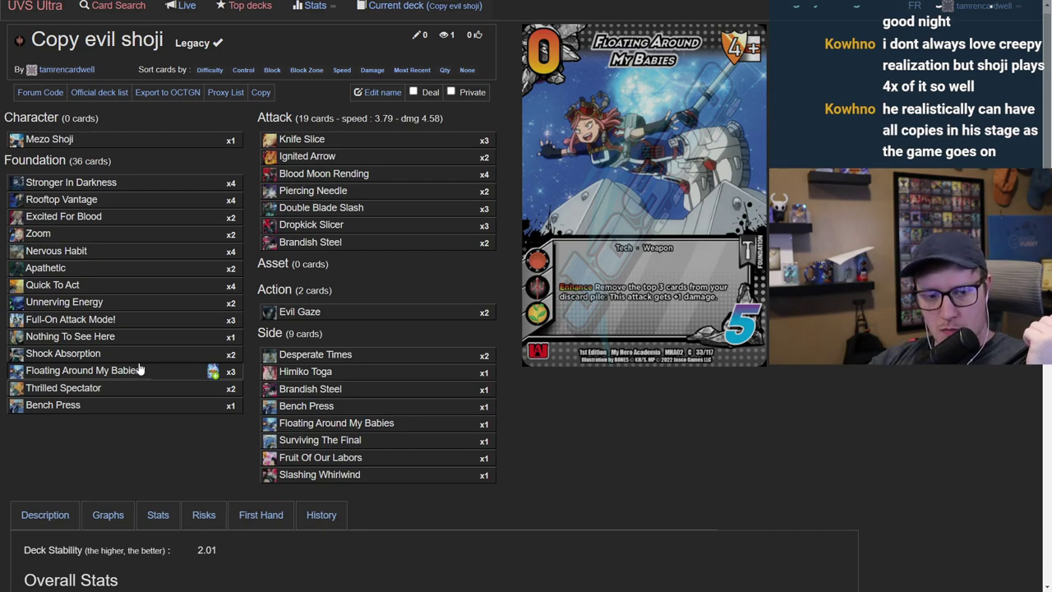
scroll(140, 371, "down", 3)
scroll(139, 372, "down", 2)
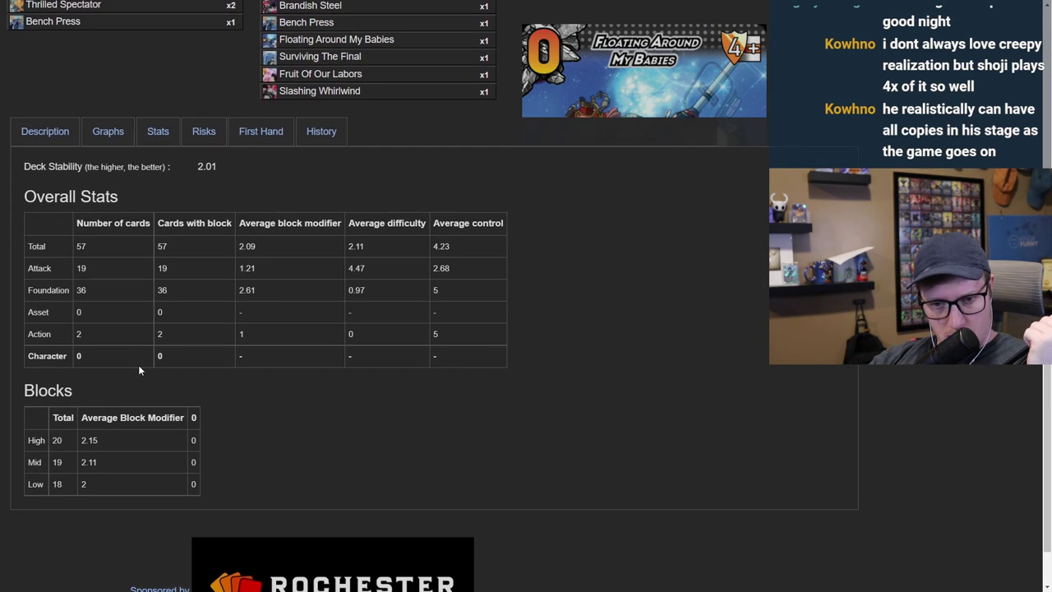
scroll(139, 371, "up", 3)
scroll(138, 365, "up", 2)
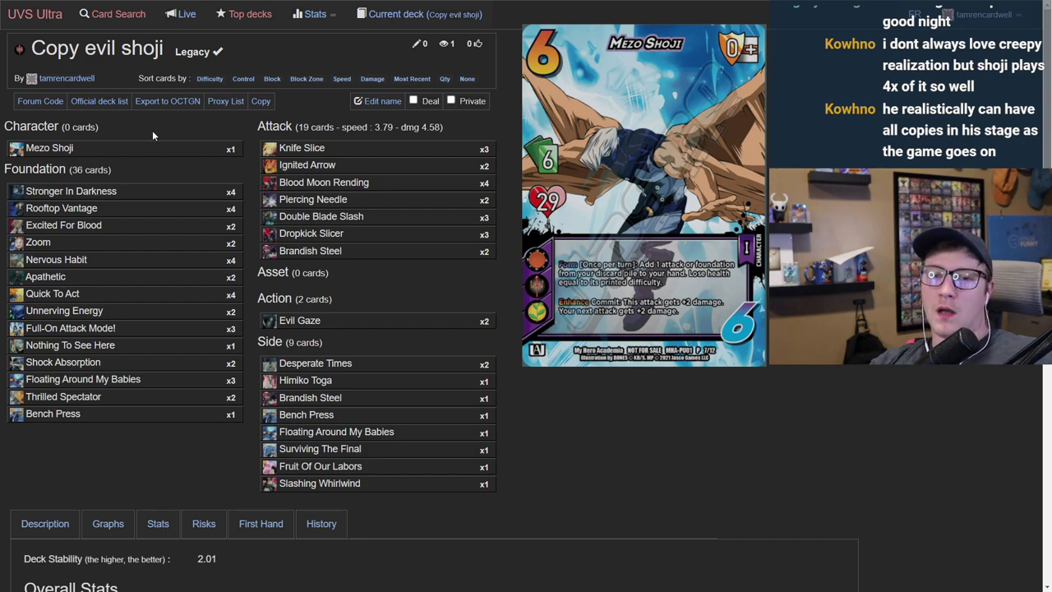
key("alt+Tab")
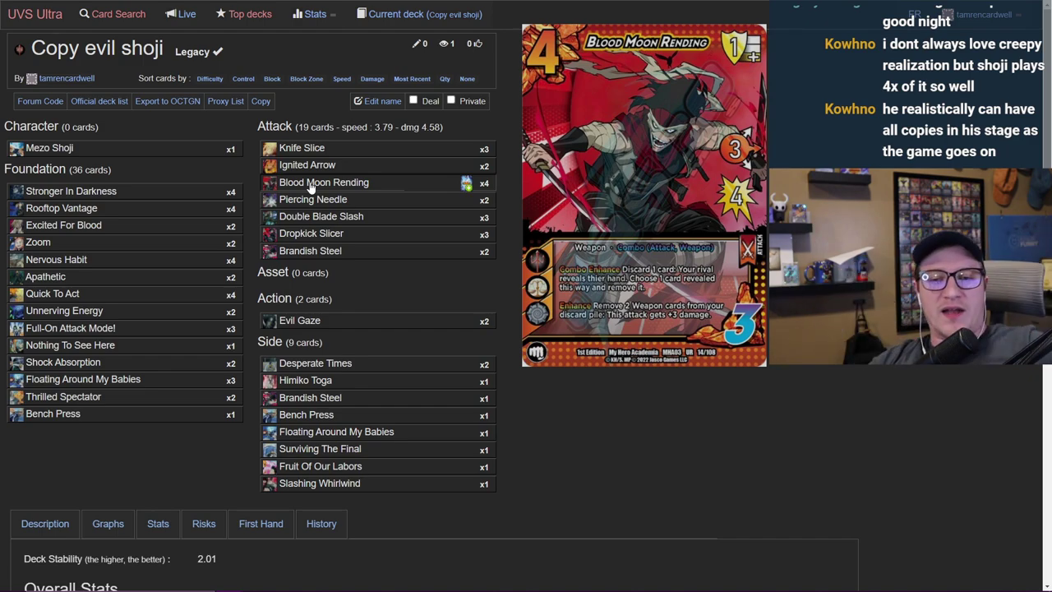
scroll(304, 180, "down", 4)
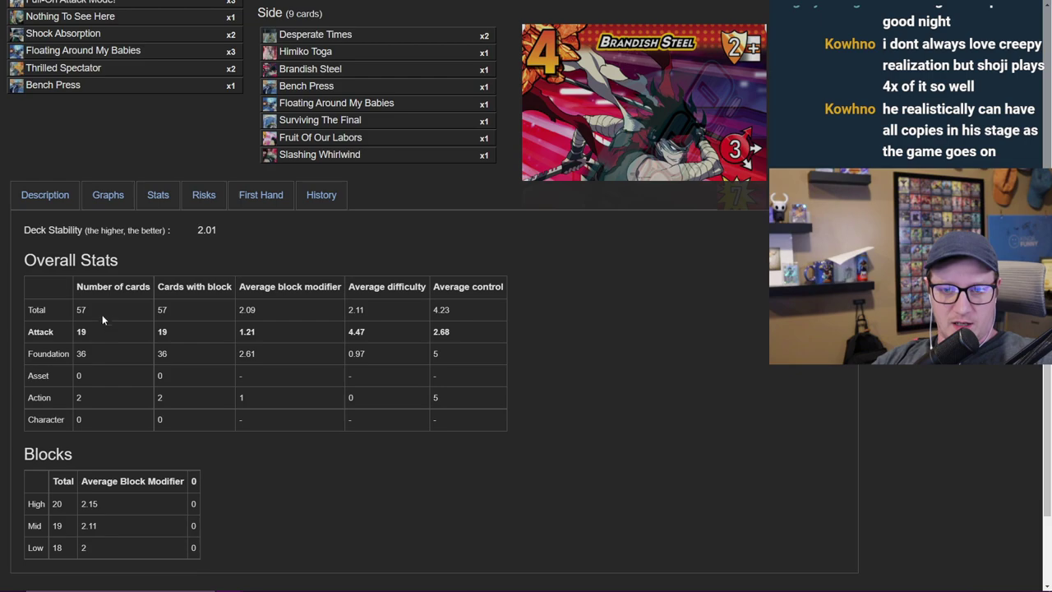
double_click(80, 310)
scroll(434, 489, "up", 2)
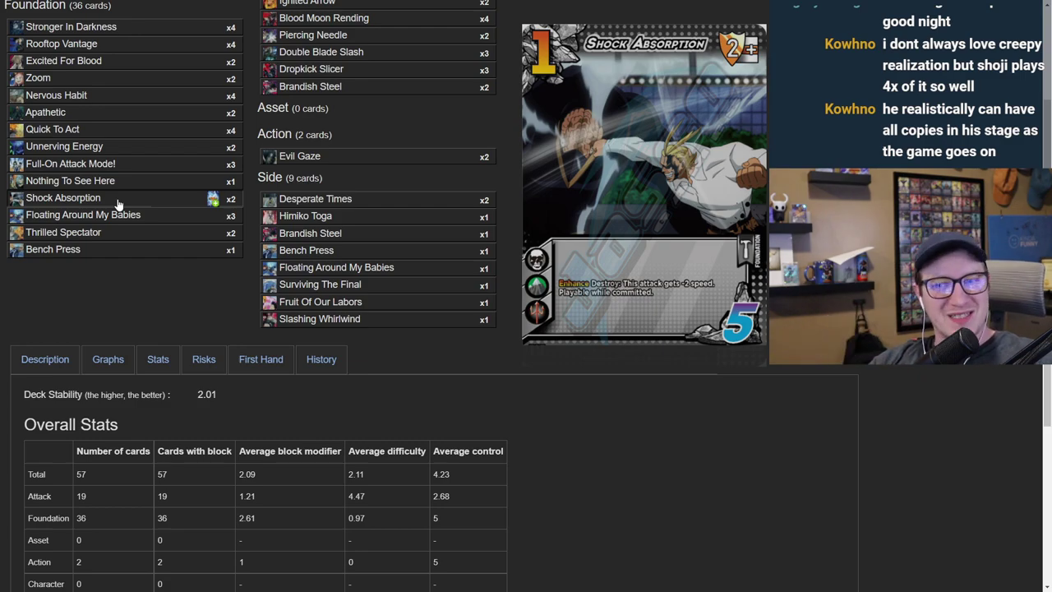
scroll(127, 298, "down", 2)
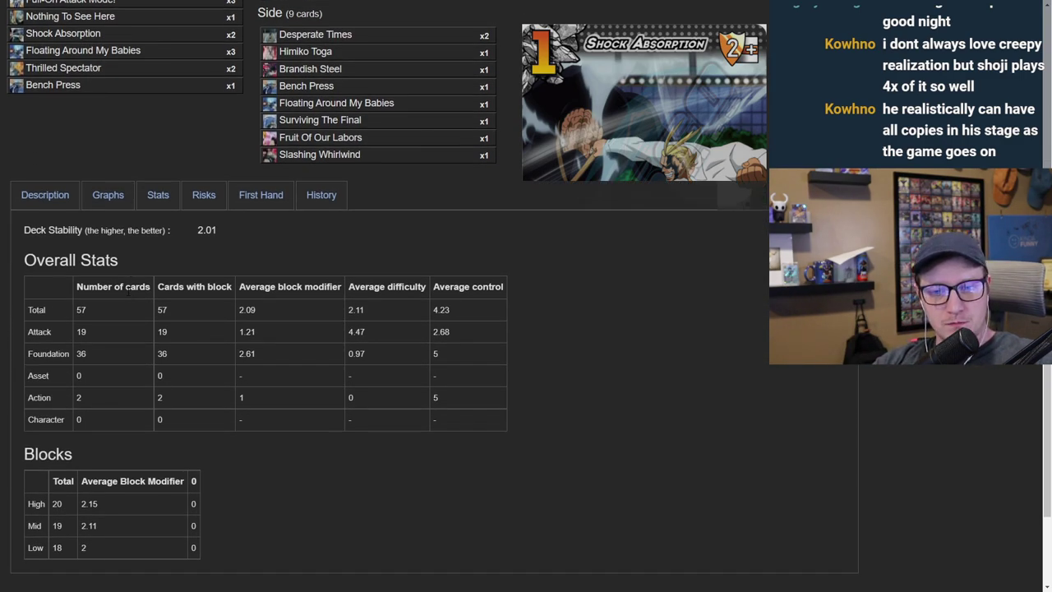
scroll(128, 325, "up", 3)
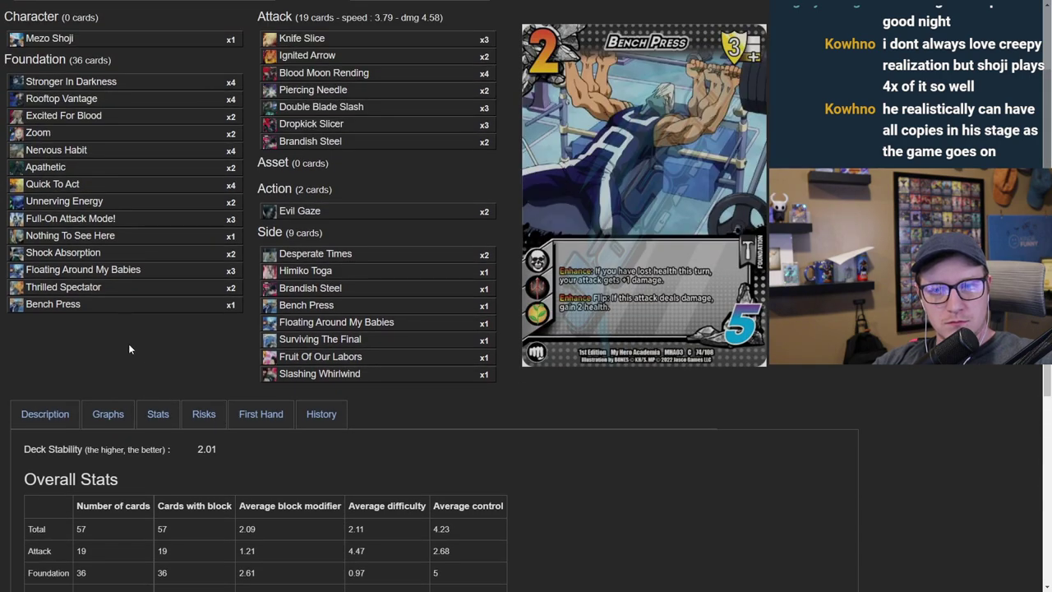
scroll(128, 346, "up", 1)
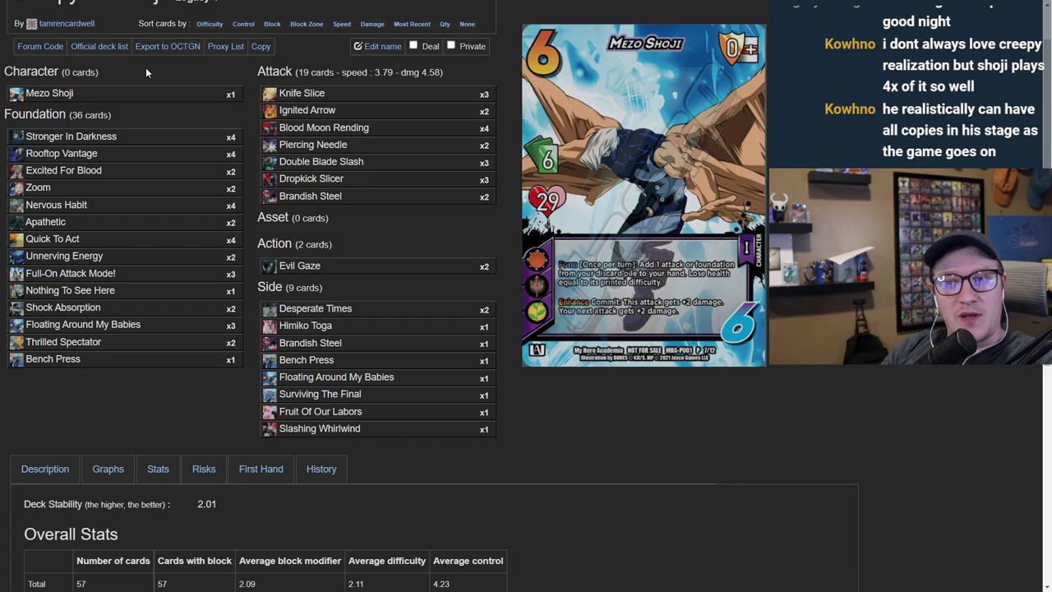
mouse_move(327, 181)
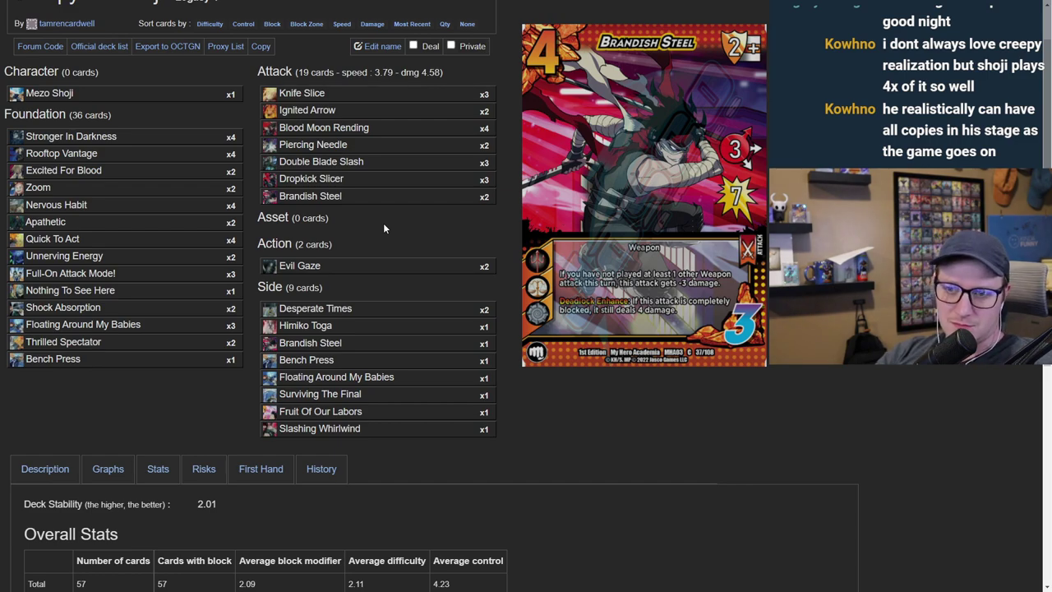
mouse_move(129, 93)
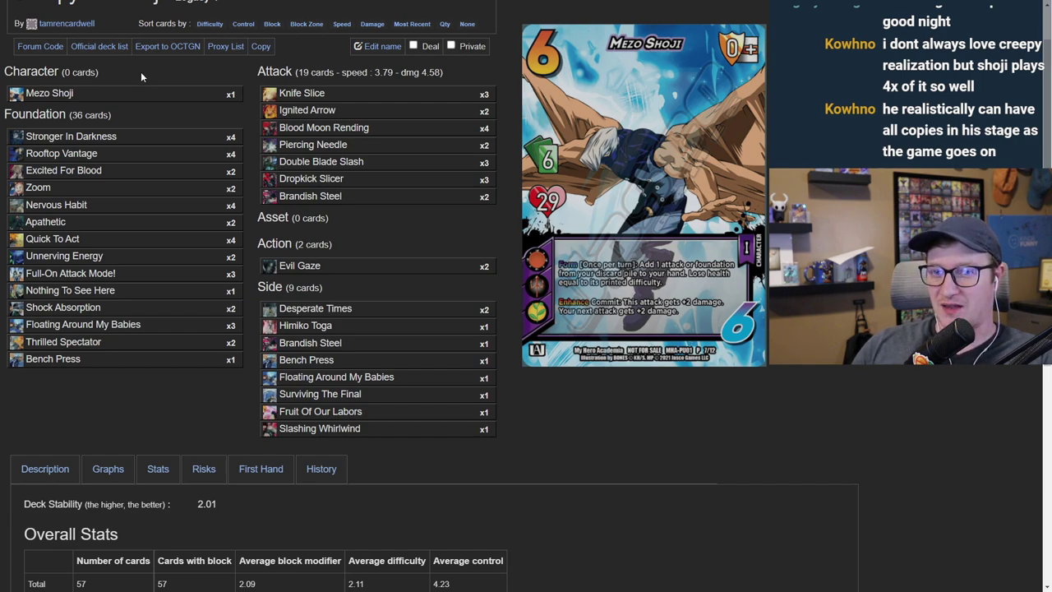
scroll(116, 397, "down", 5)
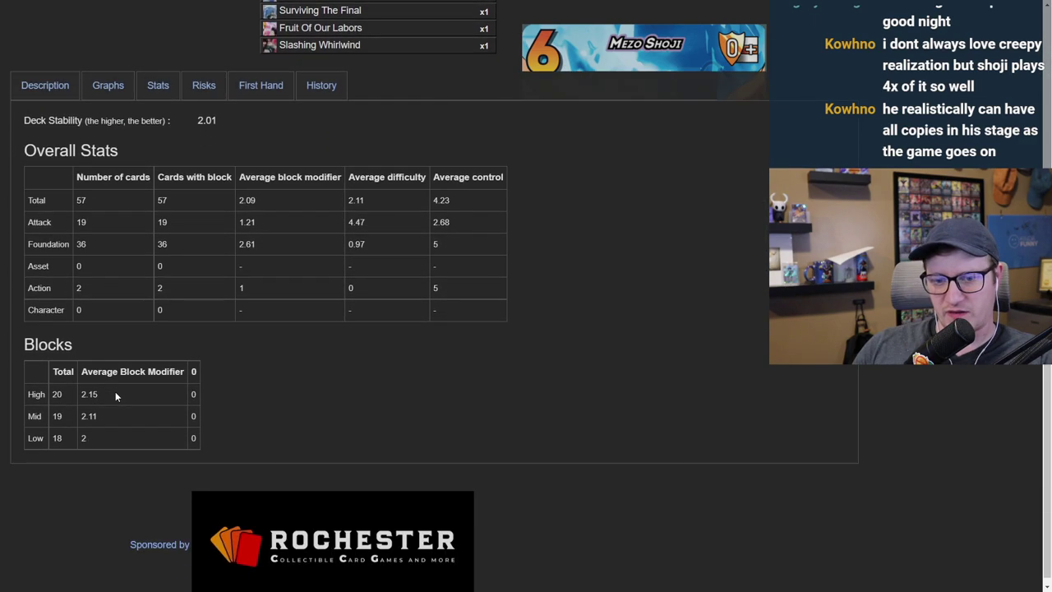
scroll(115, 391, "up", 4)
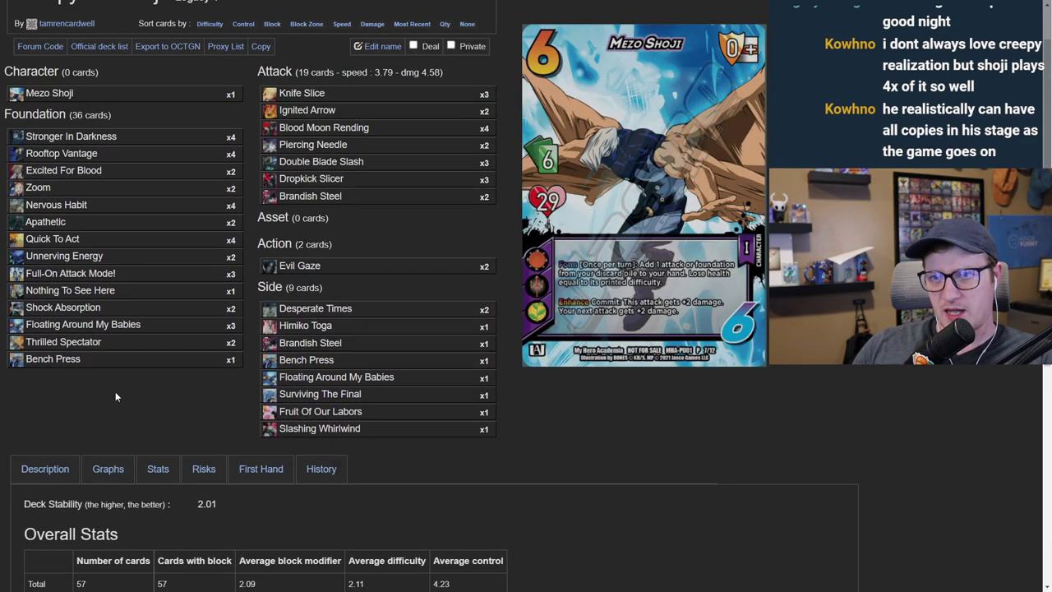
scroll(115, 392, "down", 2)
scroll(164, 375, "up", 4)
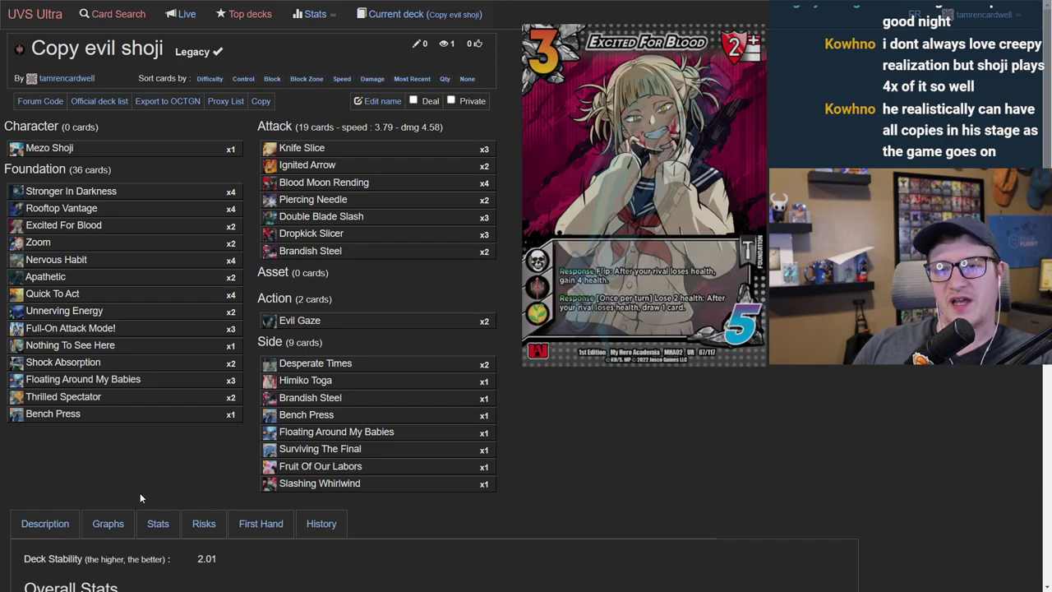
scroll(136, 480, "down", 3)
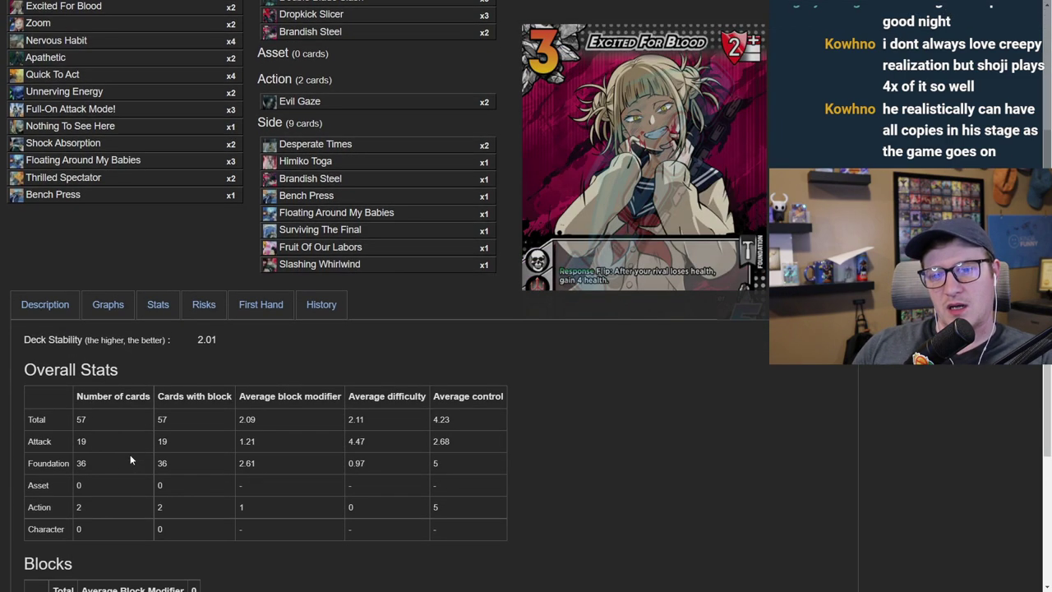
scroll(130, 454, "up", 4)
scroll(131, 449, "down", 5)
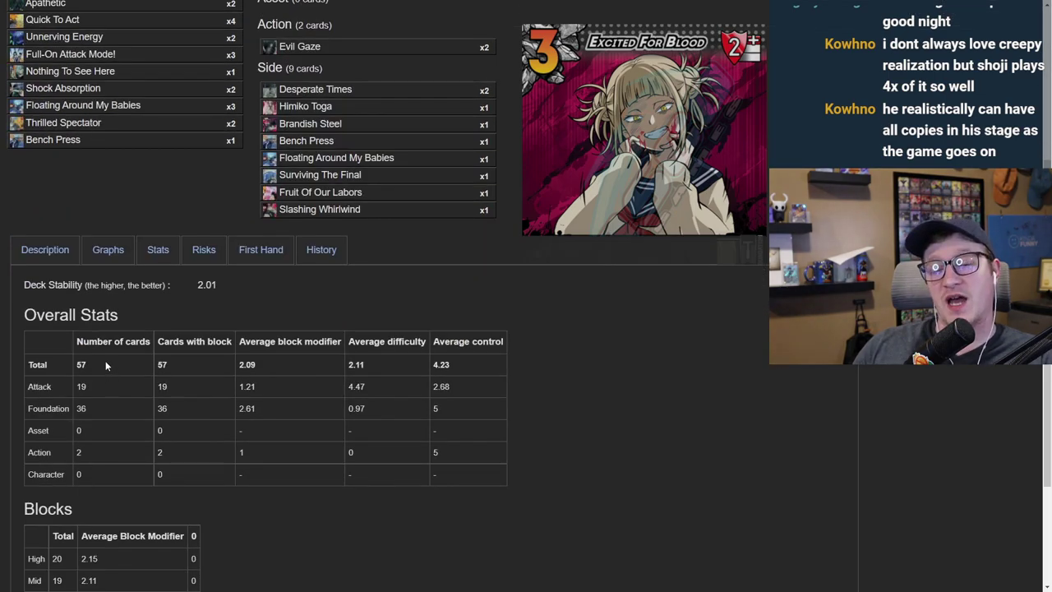
scroll(105, 366, "up", 4)
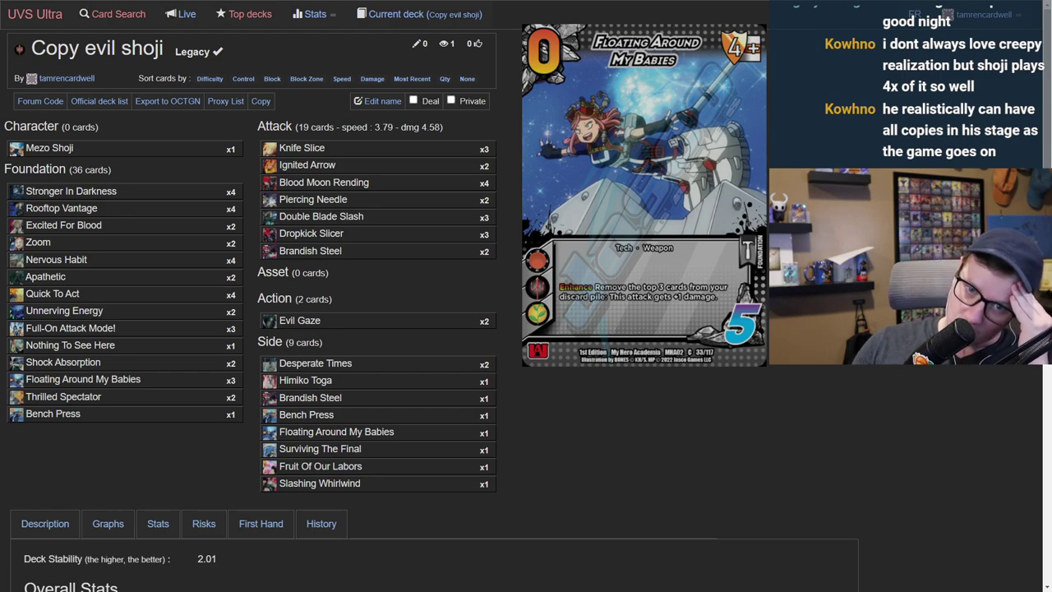
Step: Set Floating Around My Babies to 4 and Desperate Times to 2, reaching 39 foundations
left_click(218, 381)
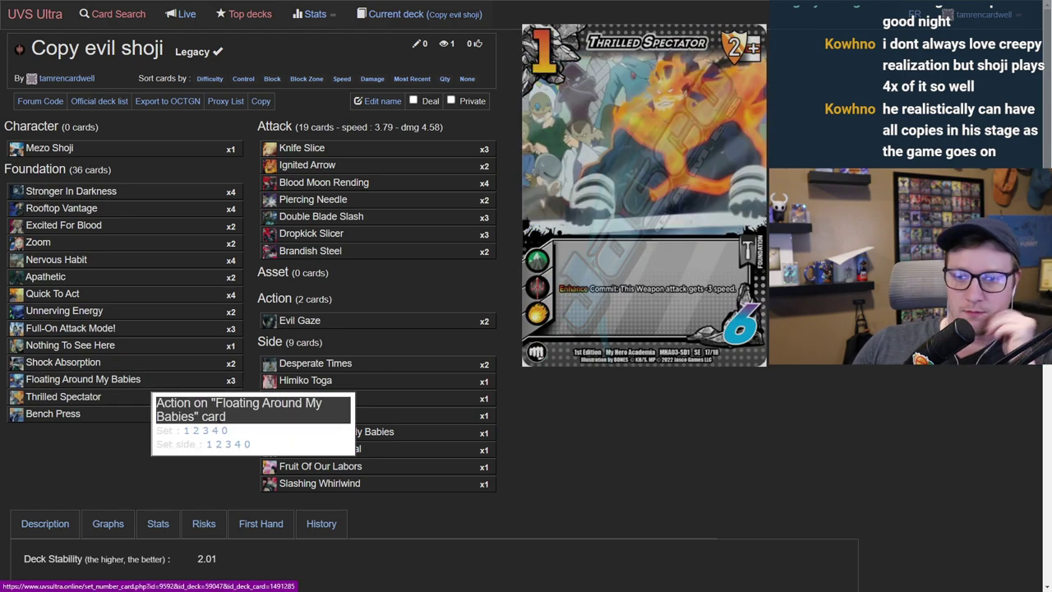
left_click(218, 431)
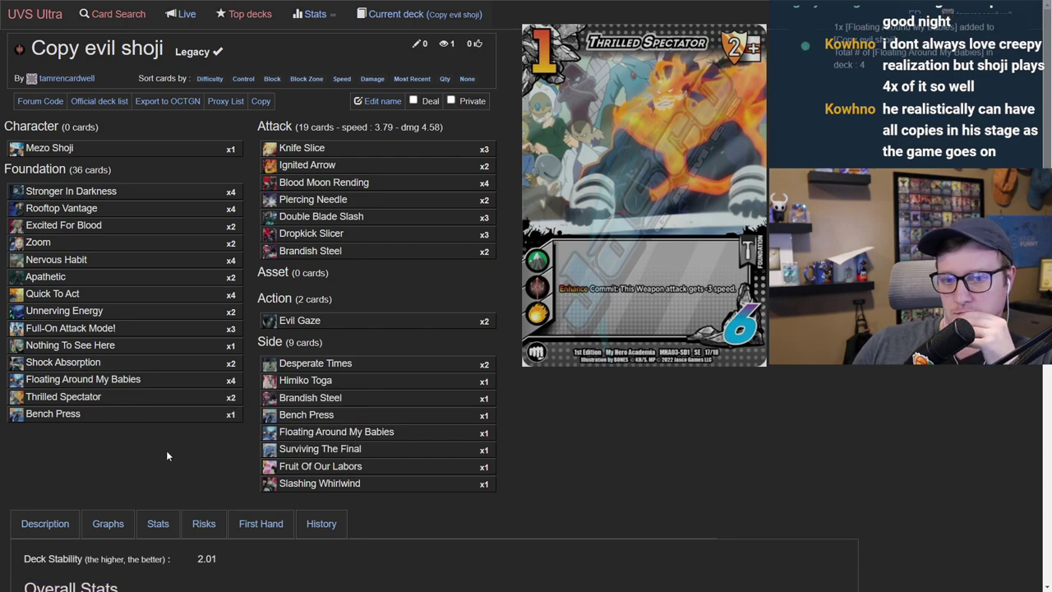
mouse_move(334, 371)
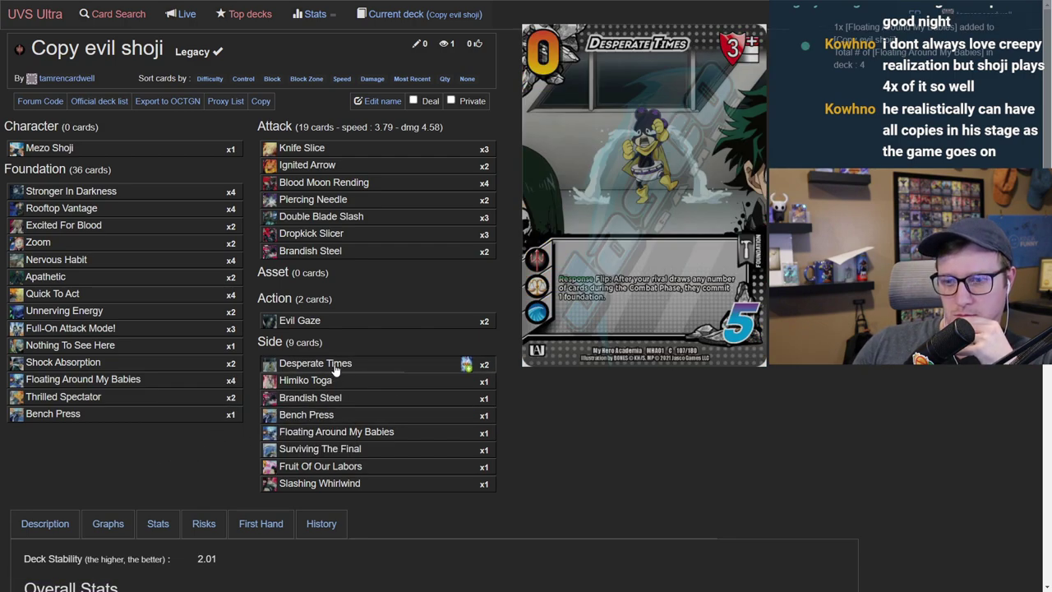
left_click(465, 365)
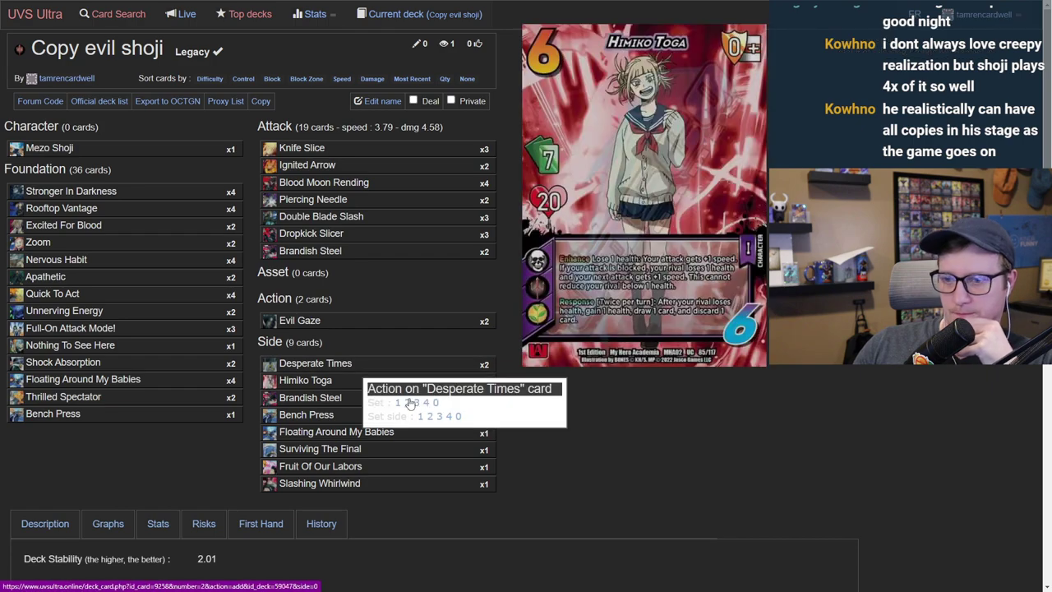
left_click(407, 403)
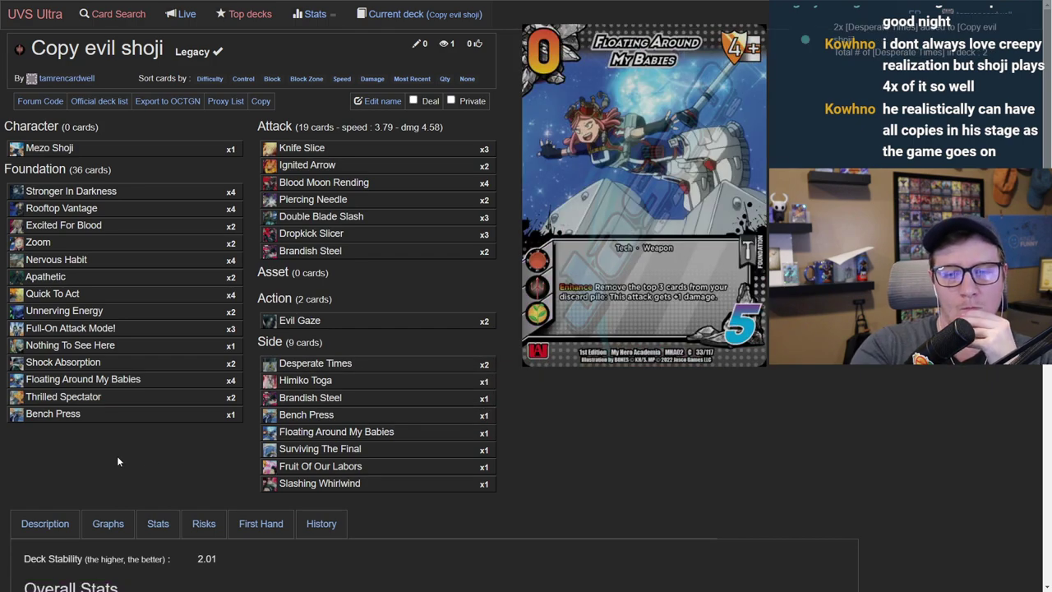
mouse_move(116, 434)
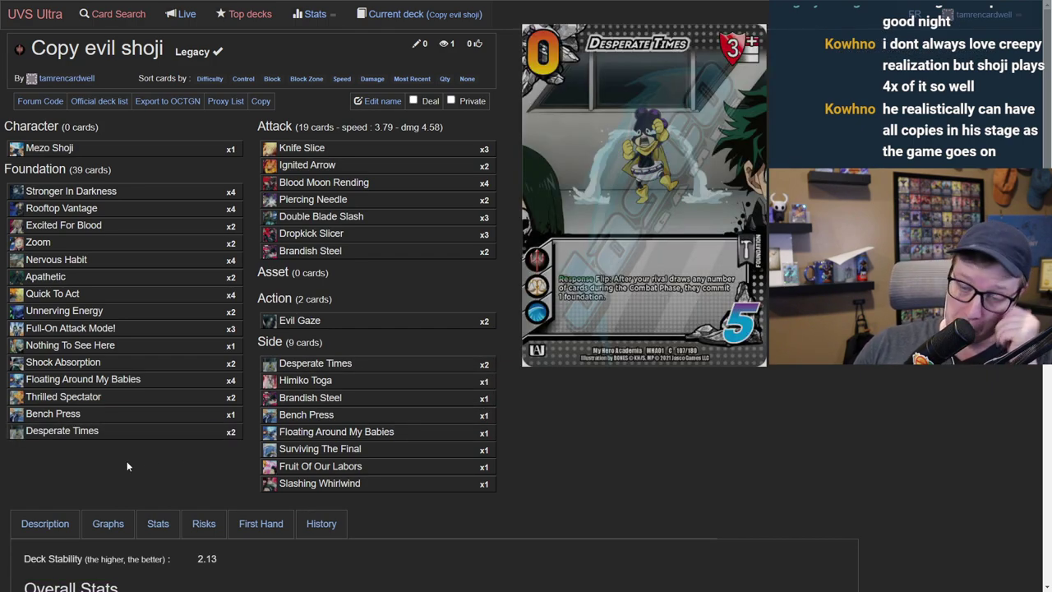
scroll(82, 458, "down", 2)
scroll(82, 459, "up", 1)
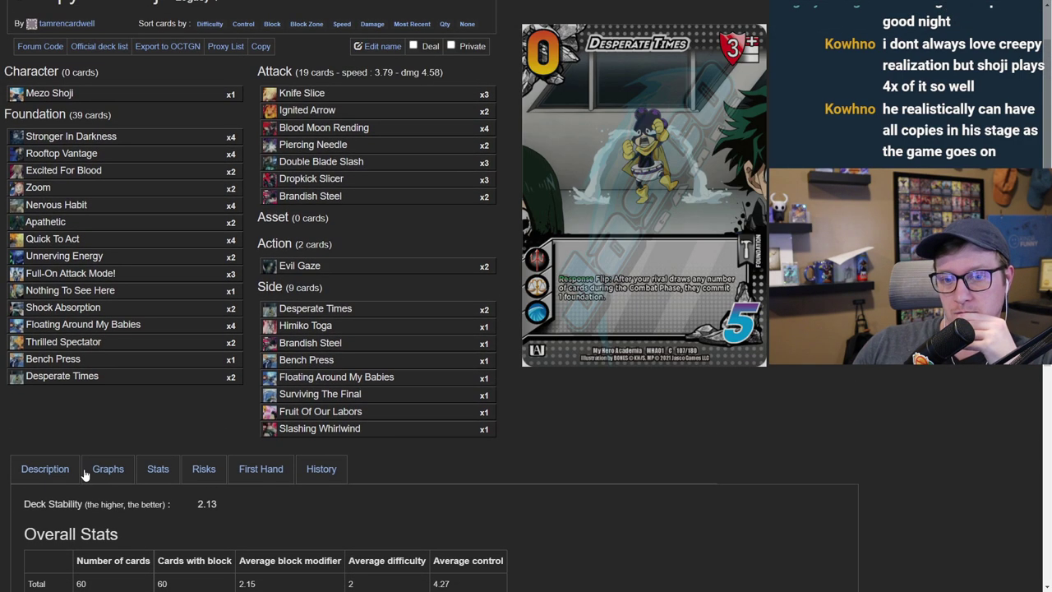
mouse_move(145, 81)
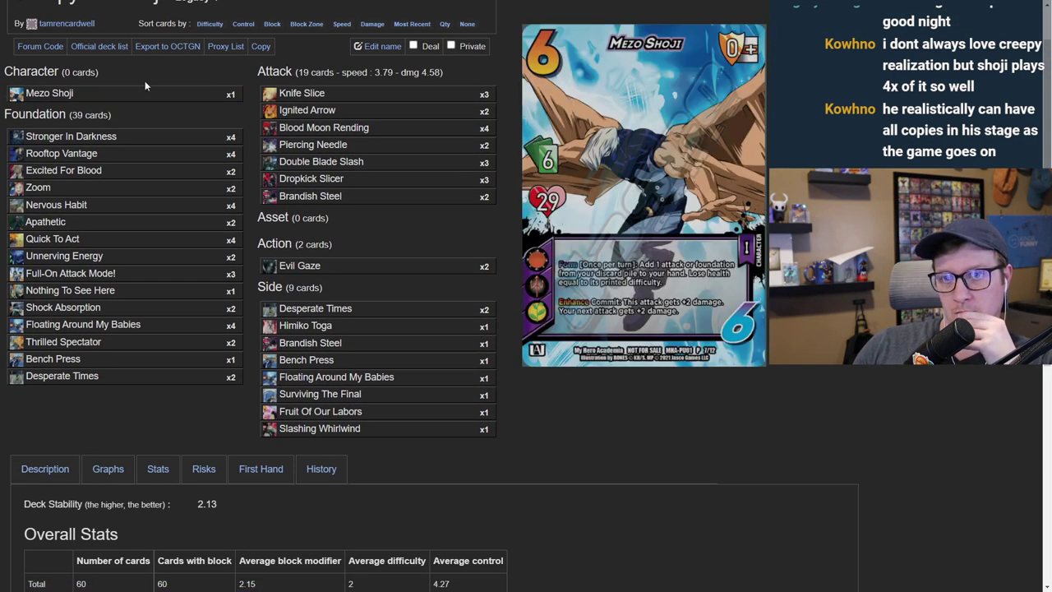
mouse_move(114, 379)
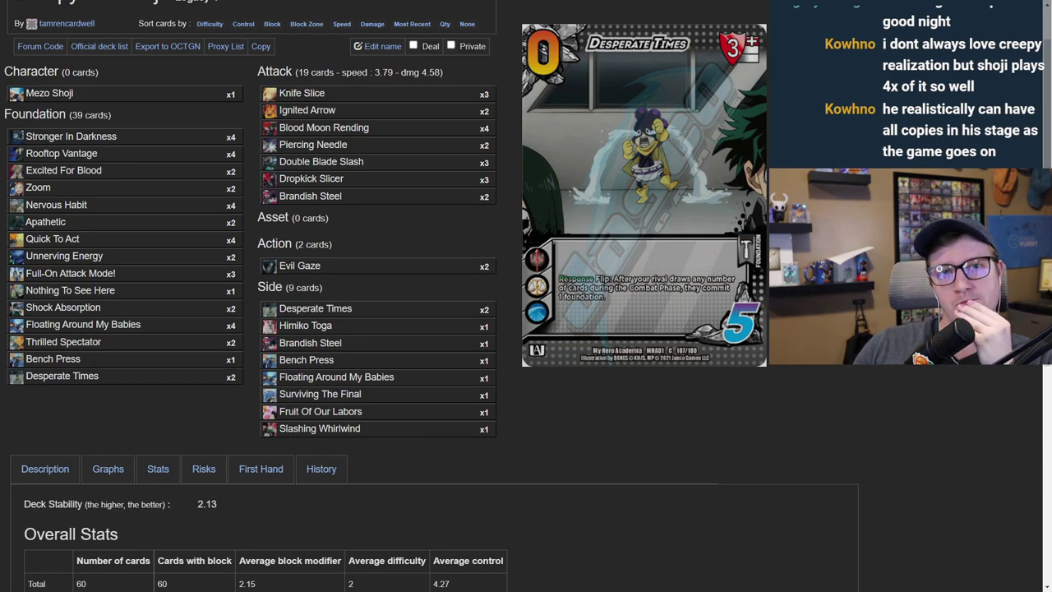
mouse_move(169, 92)
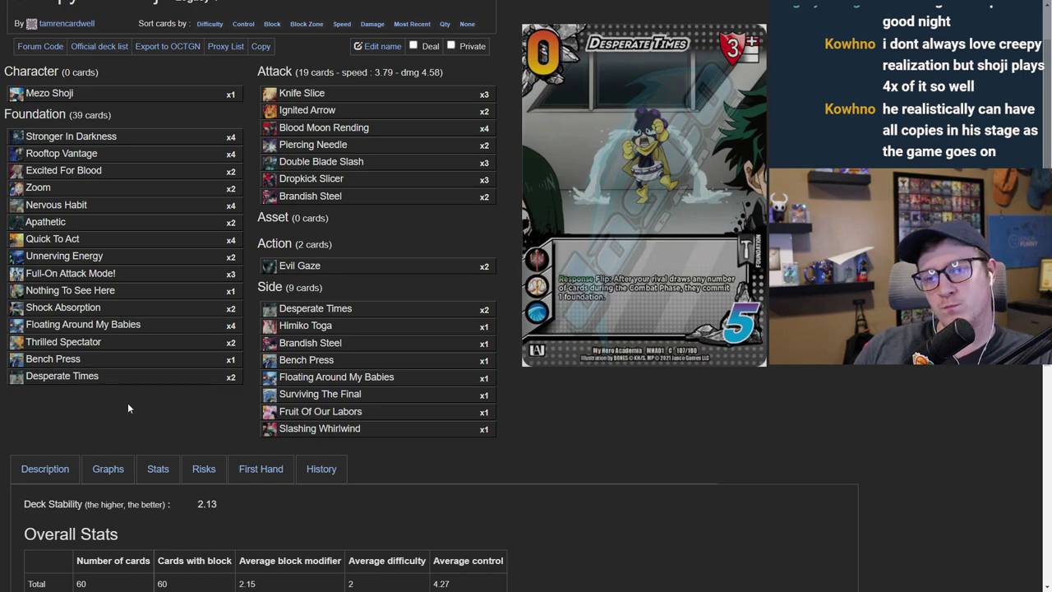
scroll(129, 399, "down", 1)
scroll(129, 400, "up", 1)
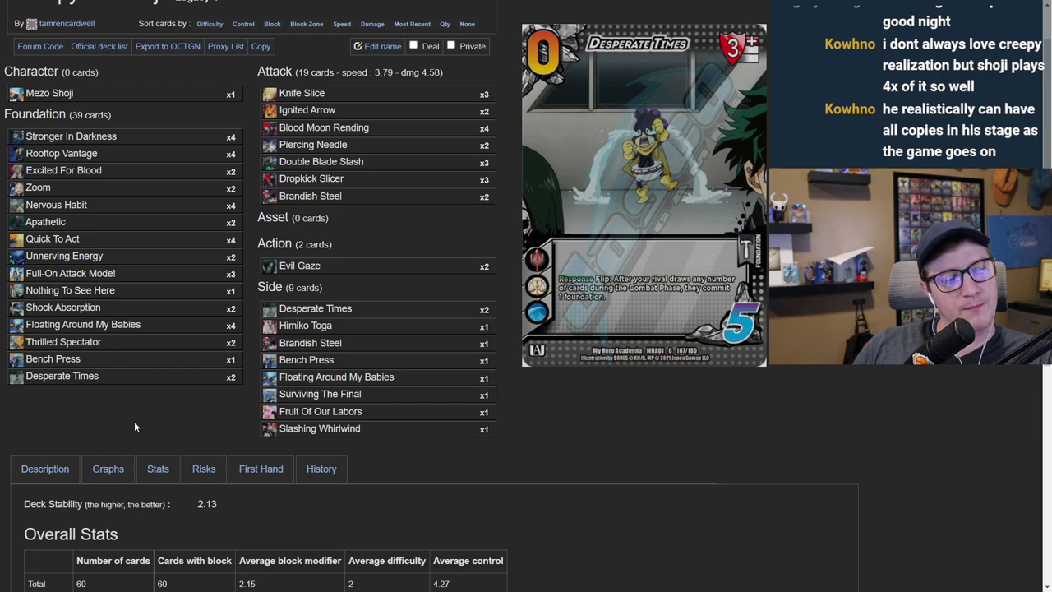